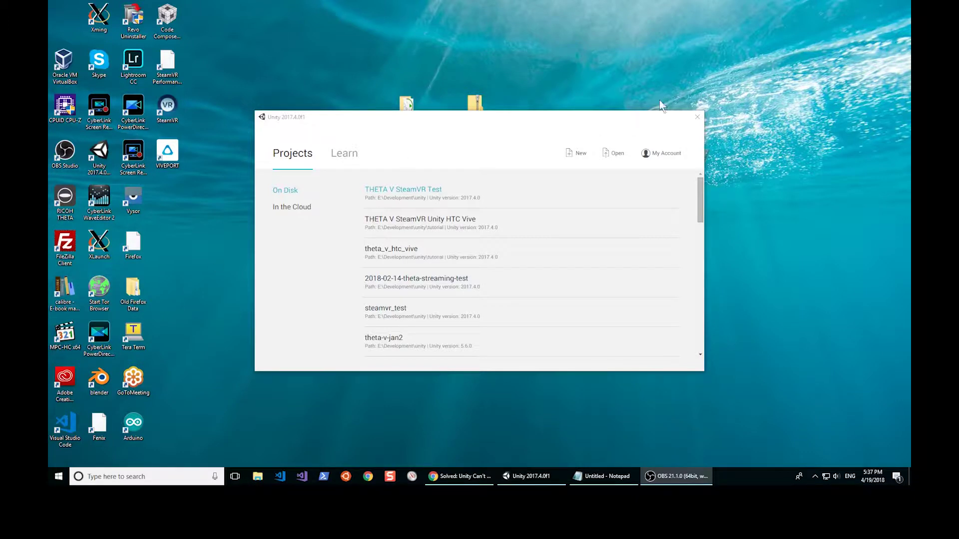
Start a new 3D project, name it 'THETA V Test', and create it.
{"action": "left_click", "coordinate": [576, 154]}
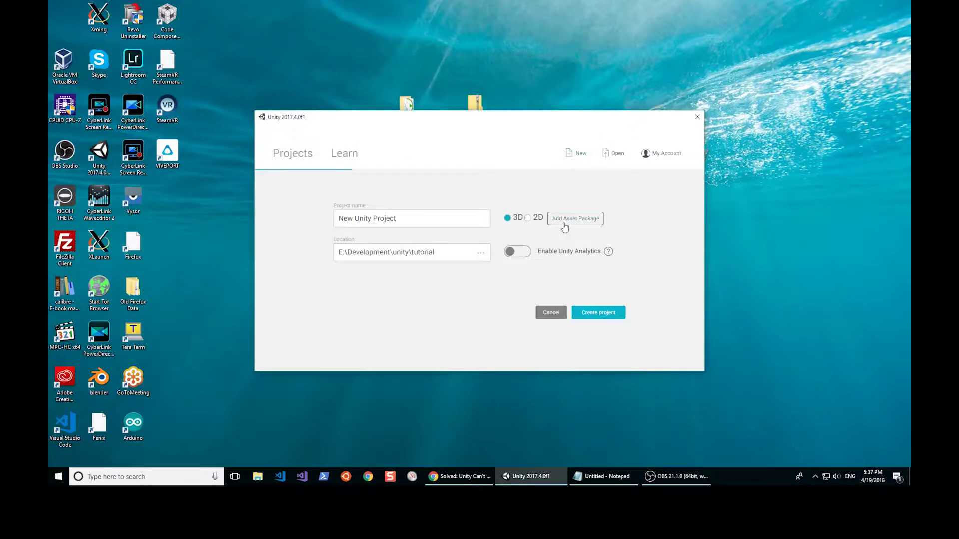
{"action": "left_click", "coordinate": [409, 218]}
{"action": "key", "text": "ctrl+shift+Left"}
{"action": "key", "text": "ctrl+shift+Left"}
{"action": "key", "text": "ctrl+shift+Left"}
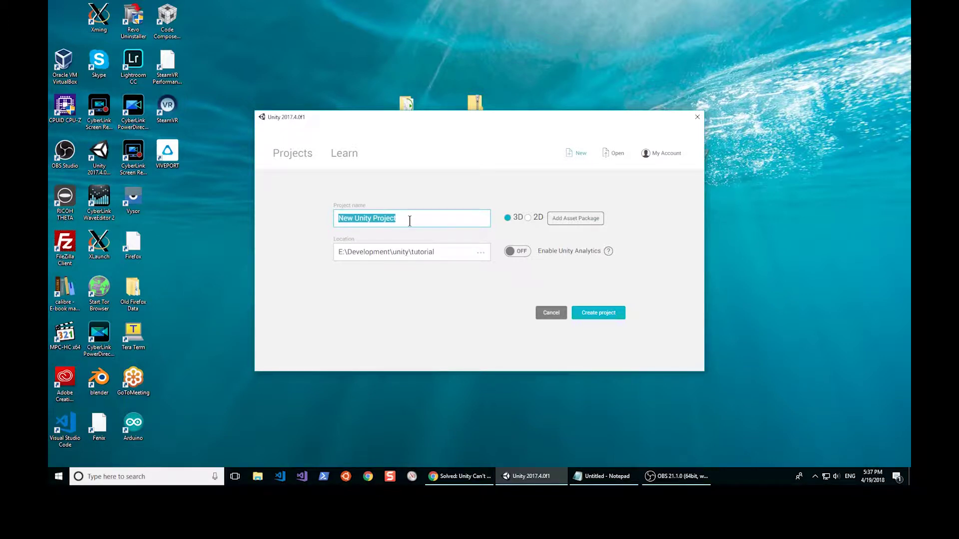
{"action": "type", "text": "TH"}
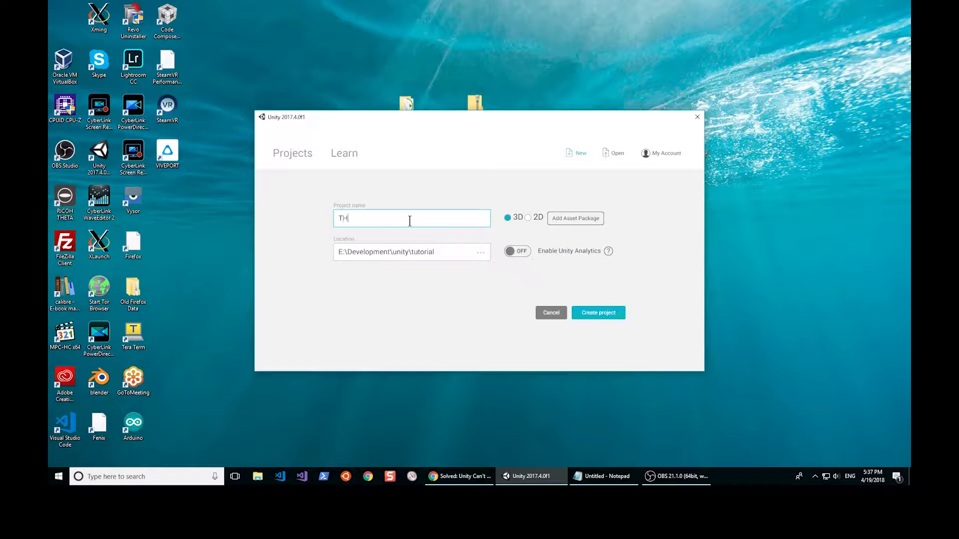
{"action": "type", "text": "ETA V Test"}
{"action": "left_click", "coordinate": [607, 320]}
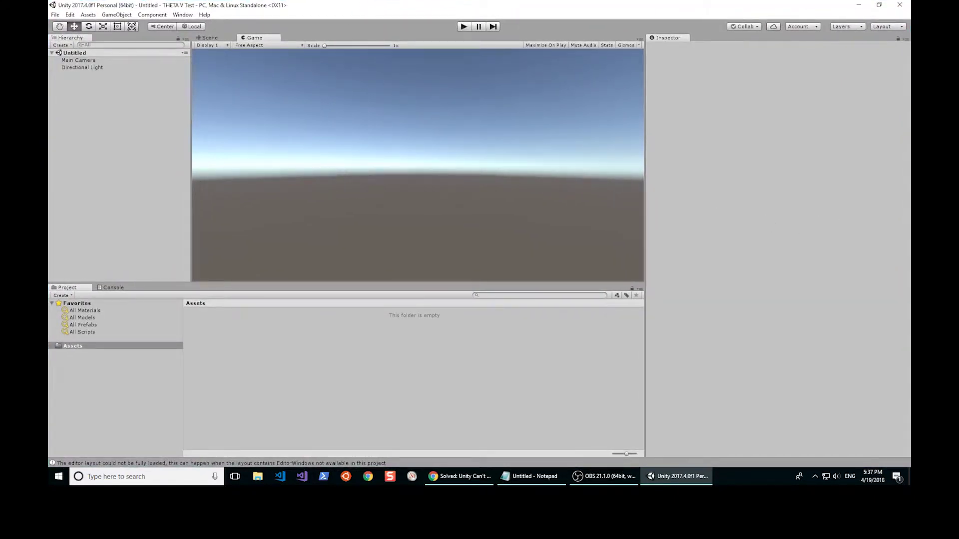
Add a 3D Sphere object from the Hierarchy context menu.
{"action": "key", "text": "alt+Tab"}
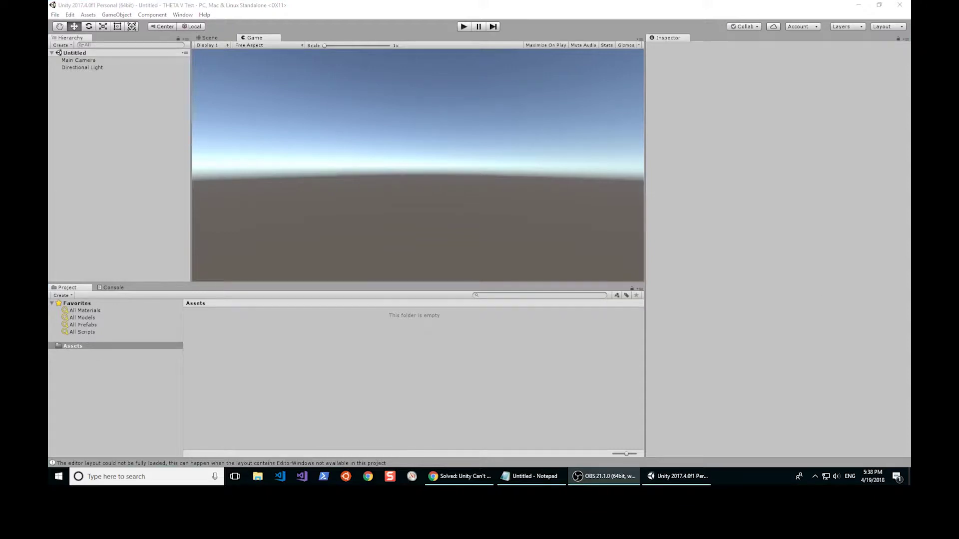
{"action": "right_click", "coordinate": [125, 105]}
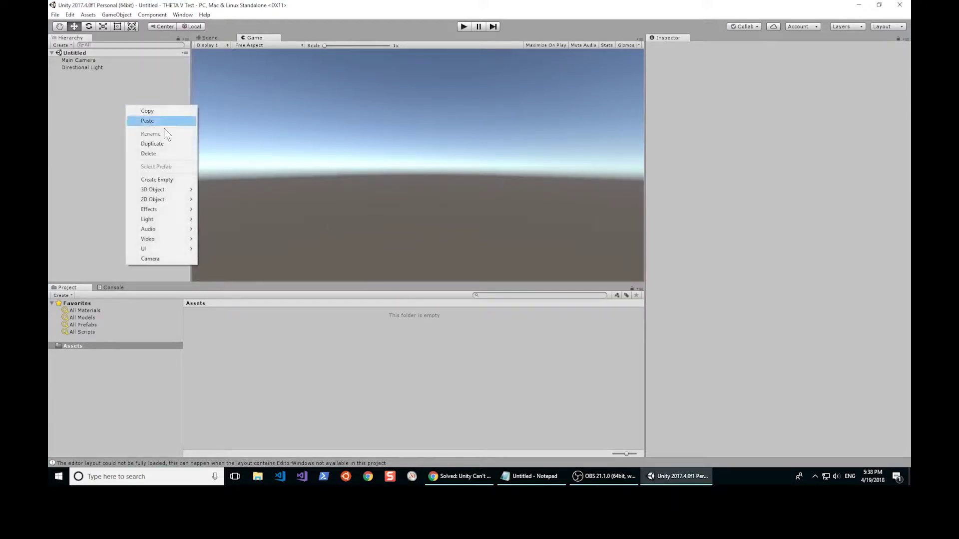
{"action": "mouse_move", "coordinate": [153, 189]}
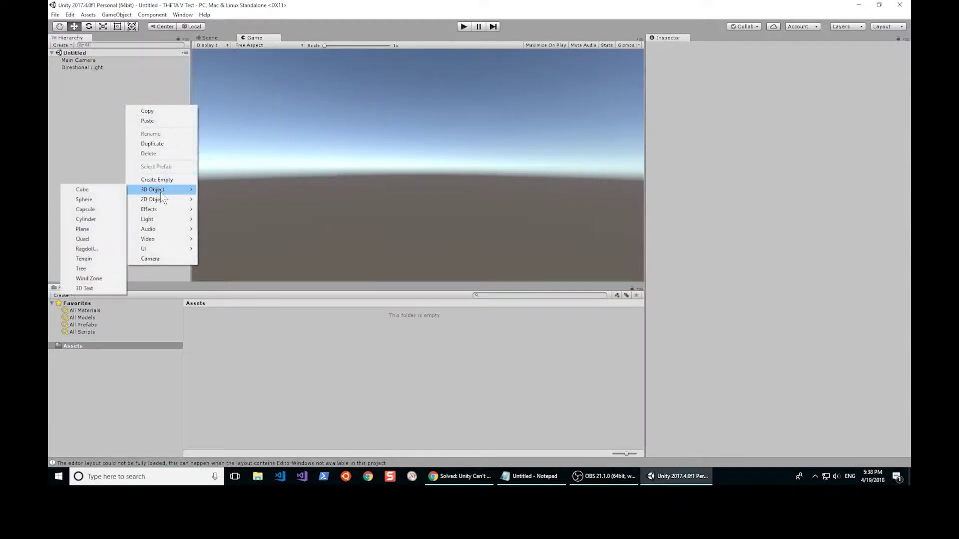
{"action": "left_click", "coordinate": [84, 200]}
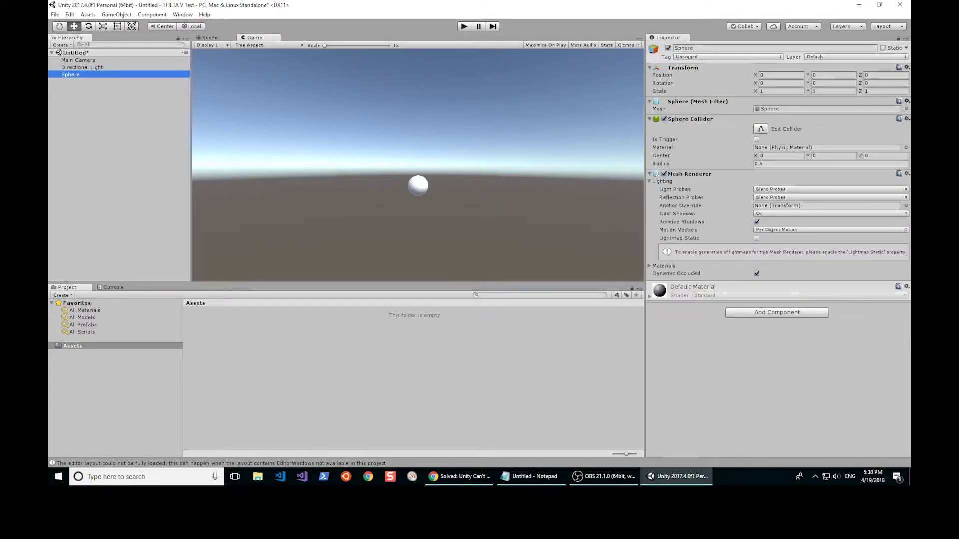
{"action": "left_click", "coordinate": [604, 476]}
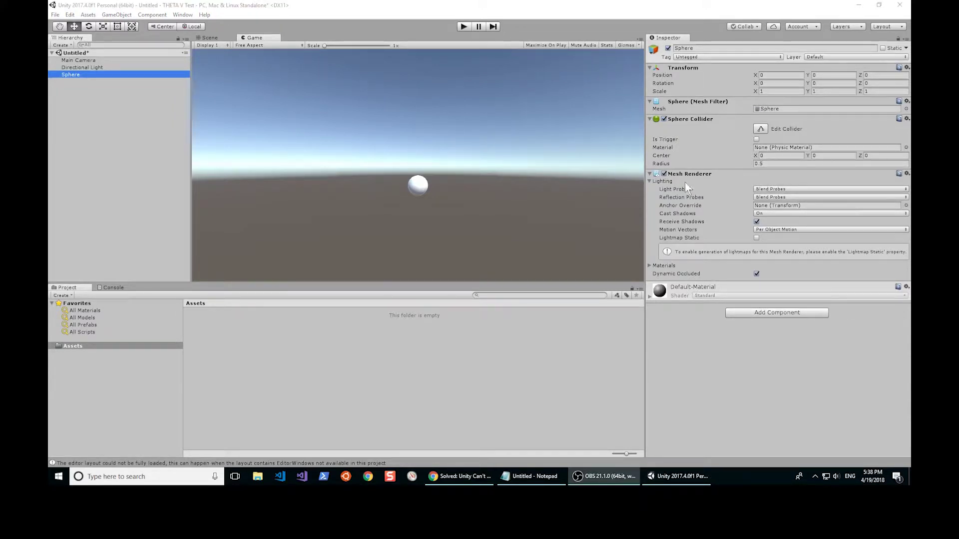
Set the sphere's Transform scale to 8 on X, Y and Z.
{"action": "left_click", "coordinate": [775, 90]}
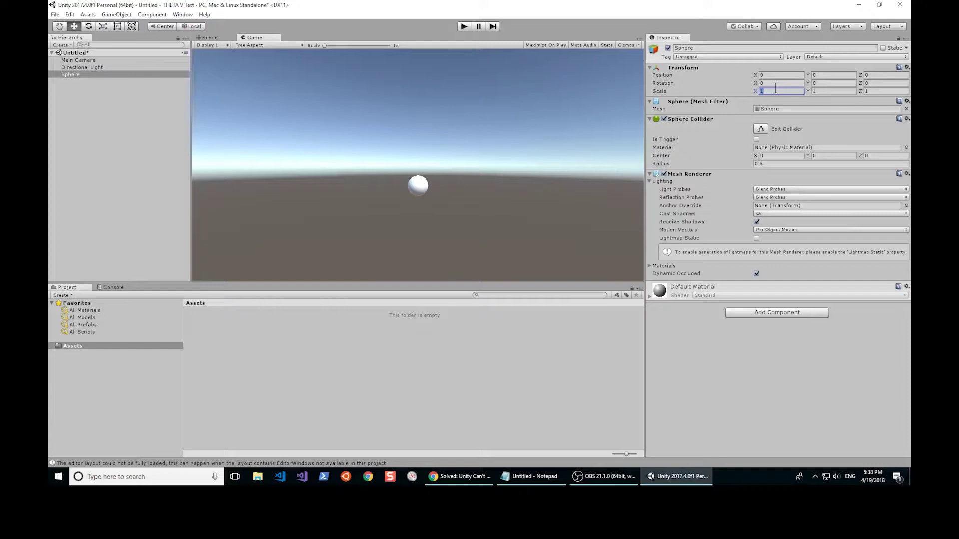
{"action": "type", "text": "8"}
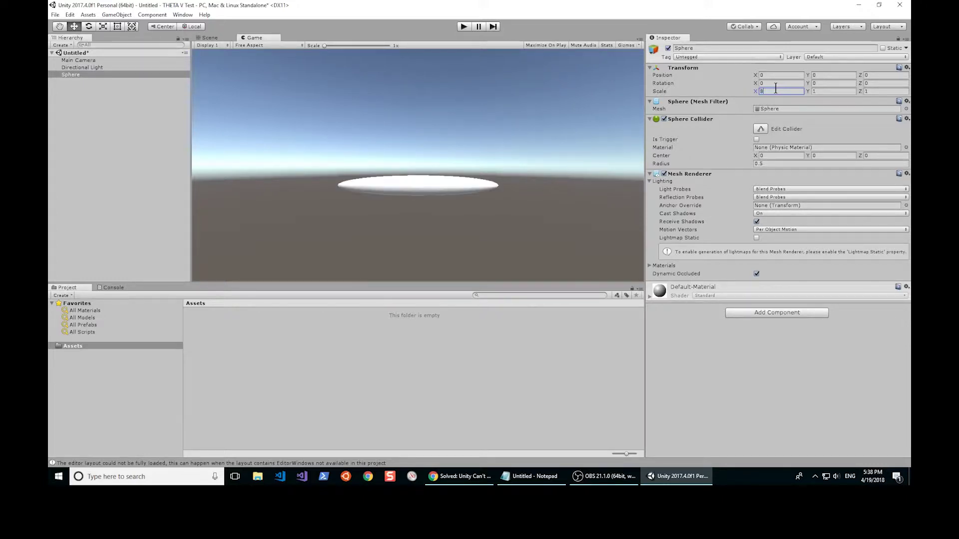
{"action": "key", "text": "Tab"}
{"action": "type", "text": "8"}
{"action": "key", "text": "Tab"}
{"action": "type", "text": "8"}
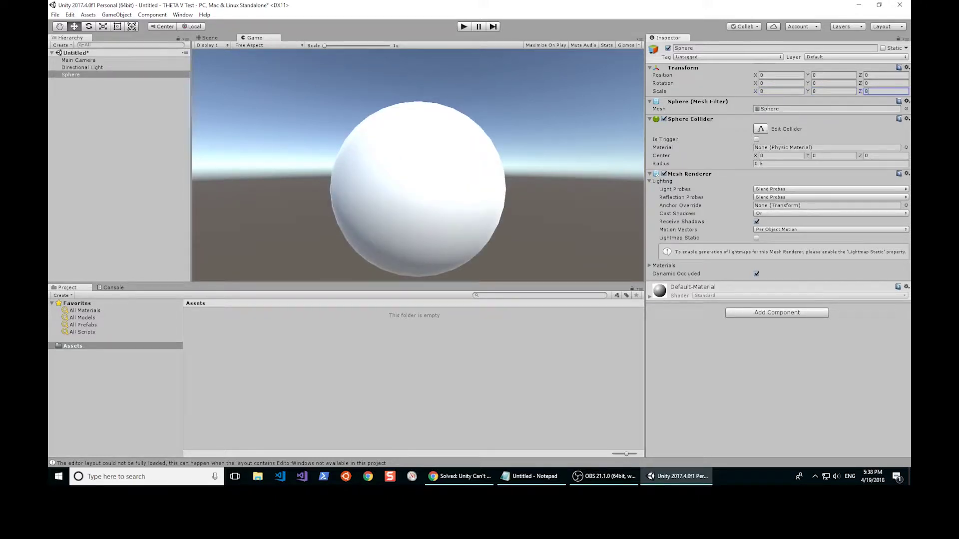
{"action": "key", "text": "alt+Tab"}
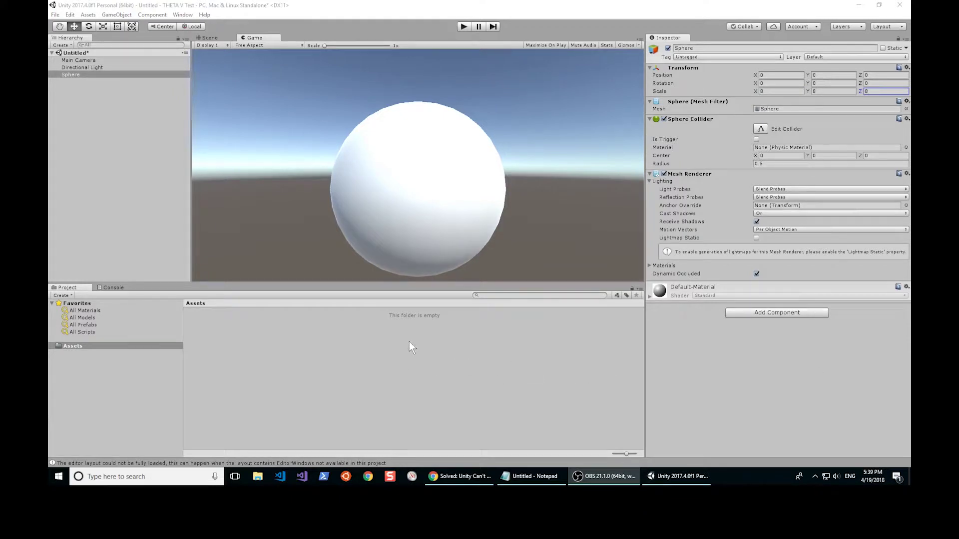
Create a 'Scripts' folder in Assets and open it.
{"action": "right_click", "coordinate": [432, 349]}
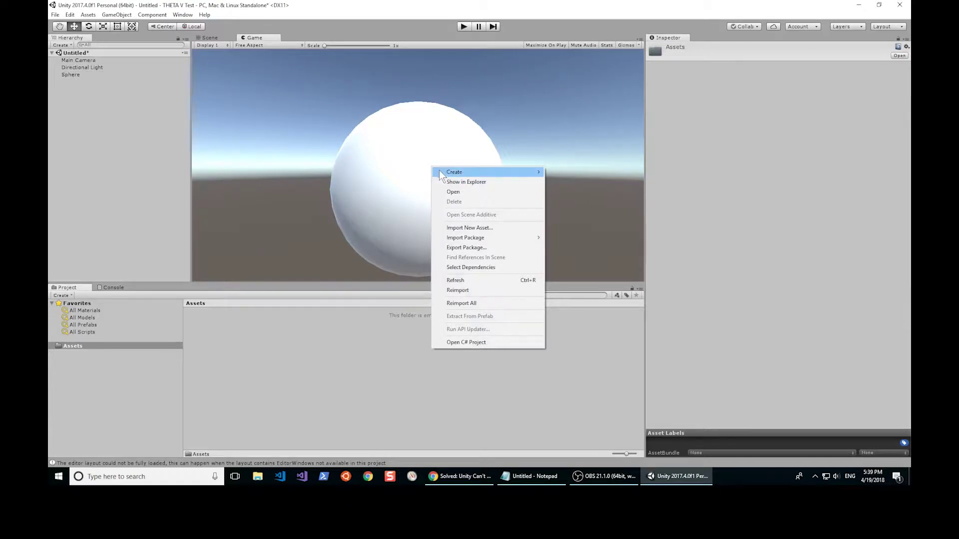
{"action": "mouse_move", "coordinate": [454, 172]}
{"action": "left_click", "coordinate": [409, 174]}
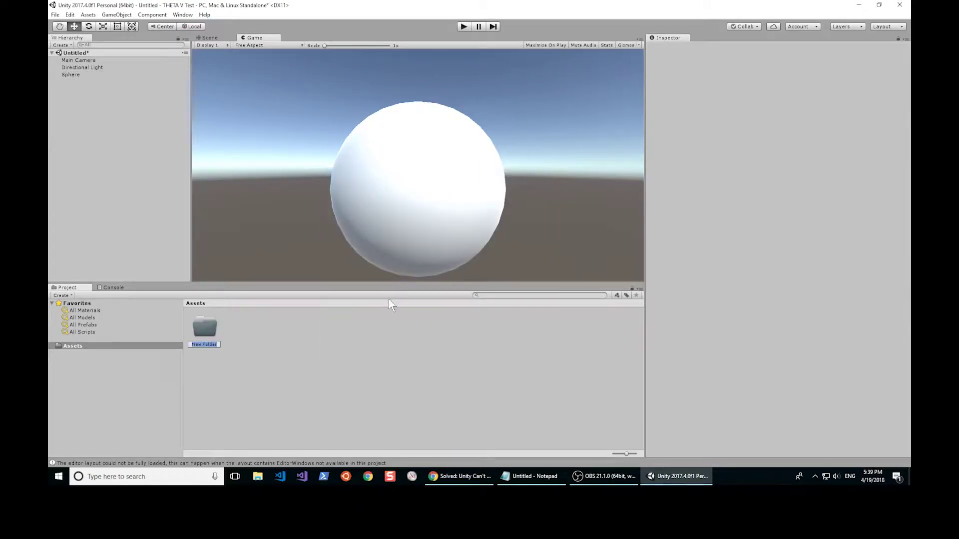
{"action": "type", "text": "Scripts"}
{"action": "key", "text": "Return"}
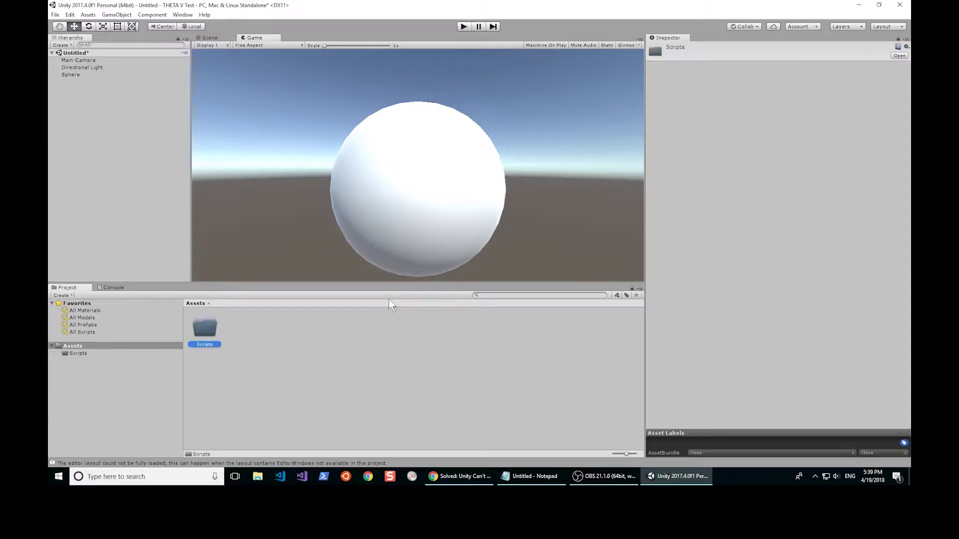
{"action": "double_click", "coordinate": [200, 333]}
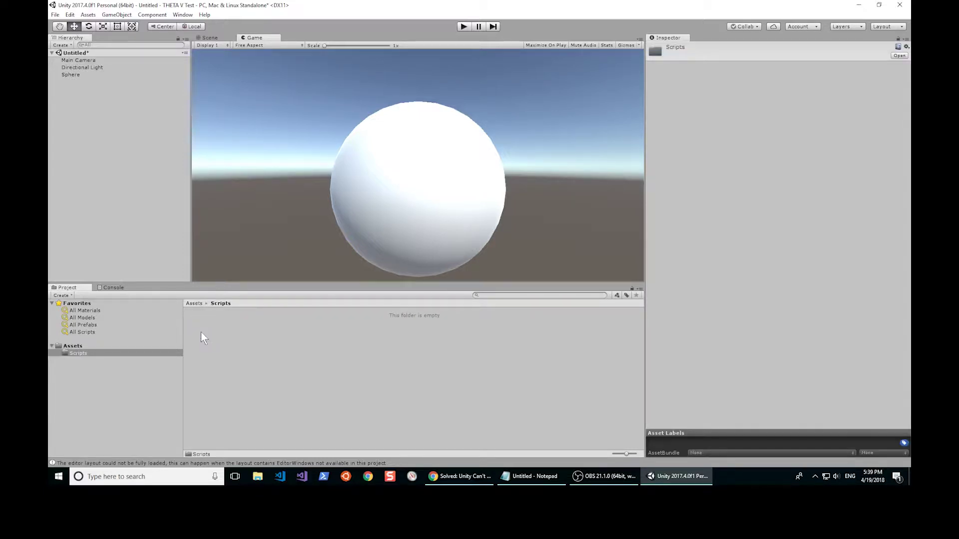
Create a C# script inside Scripts and rename it 'webCamDetect'.
{"action": "right_click", "coordinate": [250, 340]}
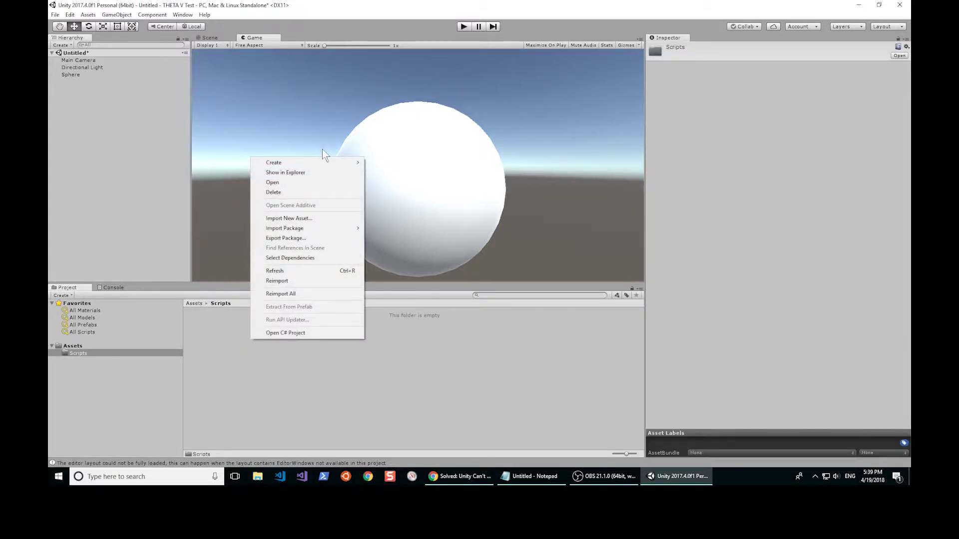
{"action": "mouse_move", "coordinate": [275, 162]}
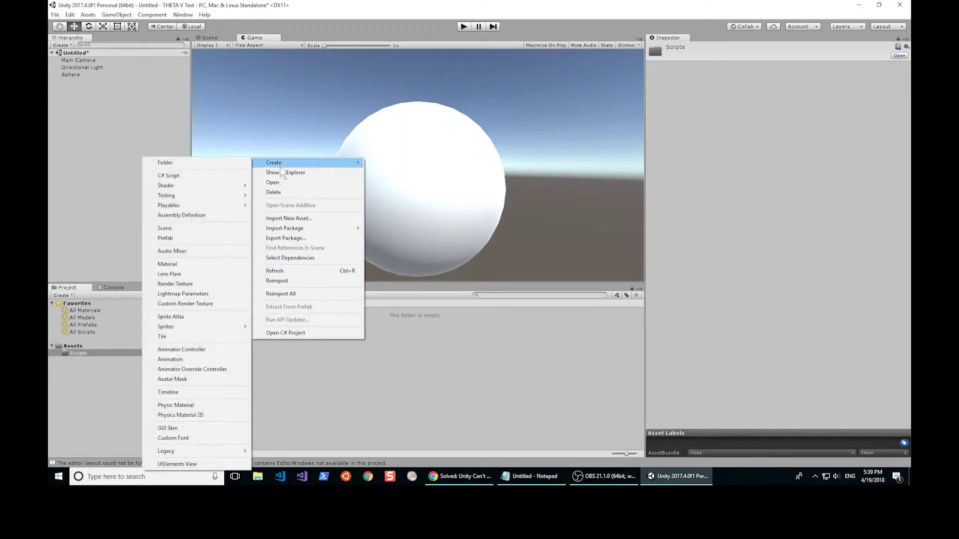
{"action": "left_click", "coordinate": [244, 176]}
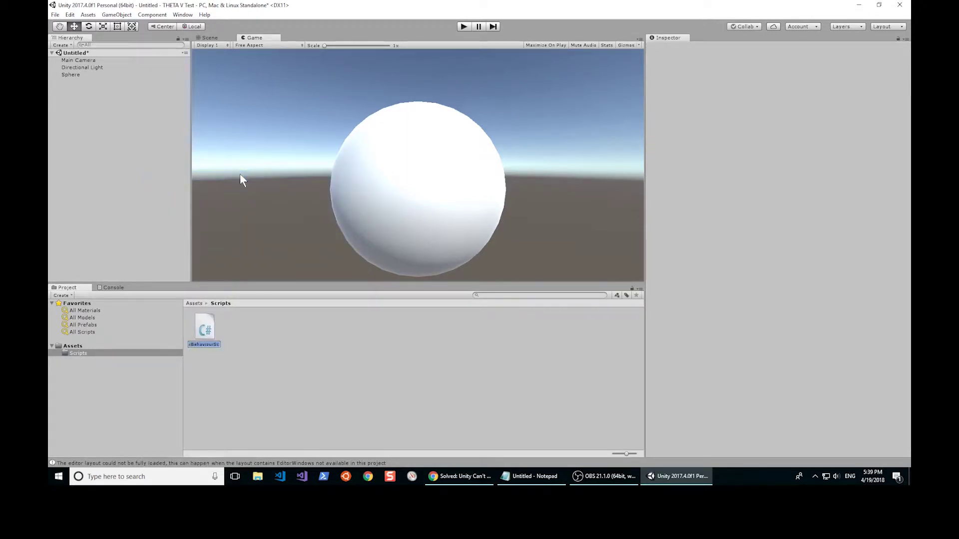
{"action": "left_click_drag", "start_coordinate": [210, 342], "coordinate": [216, 346]}
{"action": "double_click", "coordinate": [215, 346]}
{"action": "type", "text": "WCamDe"}
{"action": "type", "text": "tect"}
{"action": "key", "text": "Return"}
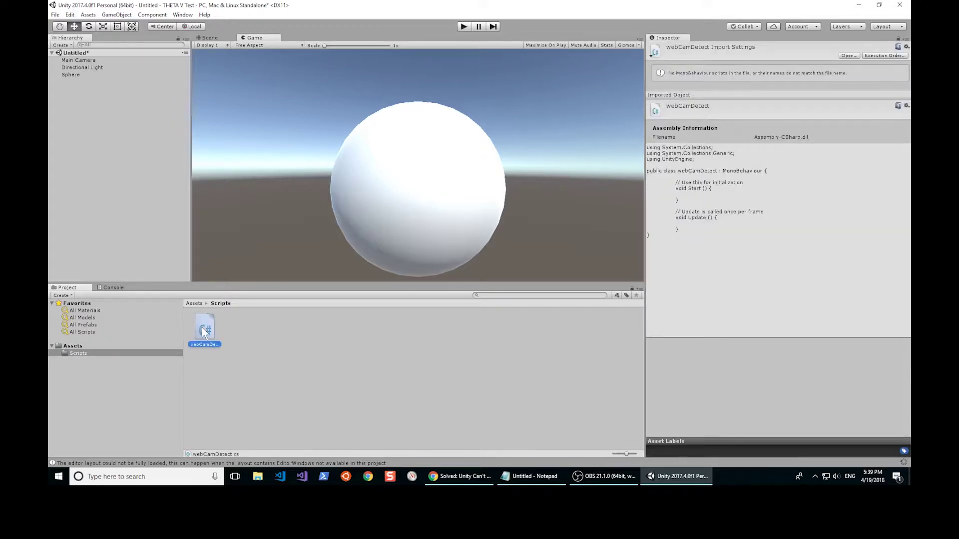
Open webCamDetect.cs in Visual Studio and centre its window on screen.
{"action": "double_click", "coordinate": [203, 332]}
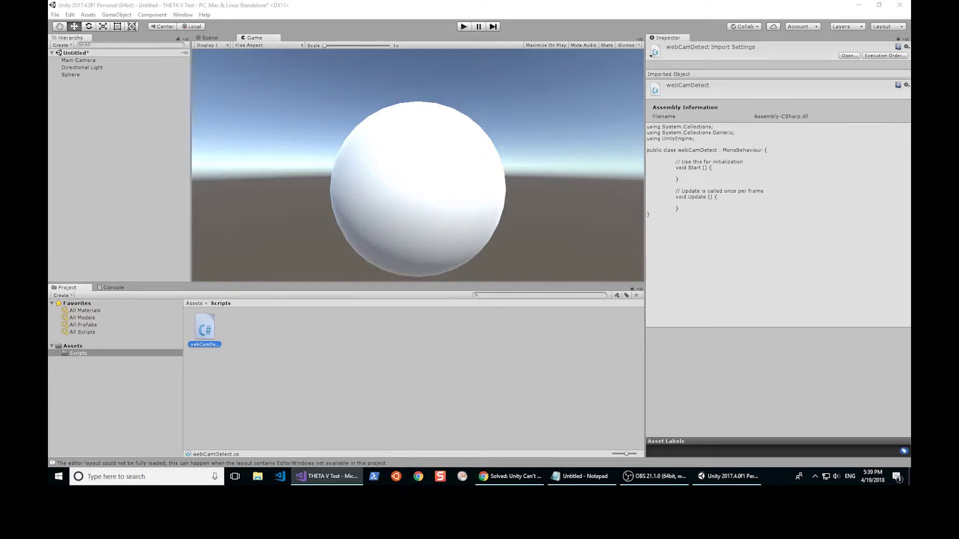
{"action": "mouse_move", "coordinate": [897, 45]}
{"action": "left_mouse_down"}
{"action": "mouse_move", "coordinate": [437, 50]}
{"action": "mouse_move", "coordinate": [438, 3]}
{"action": "left_mouse_up"}
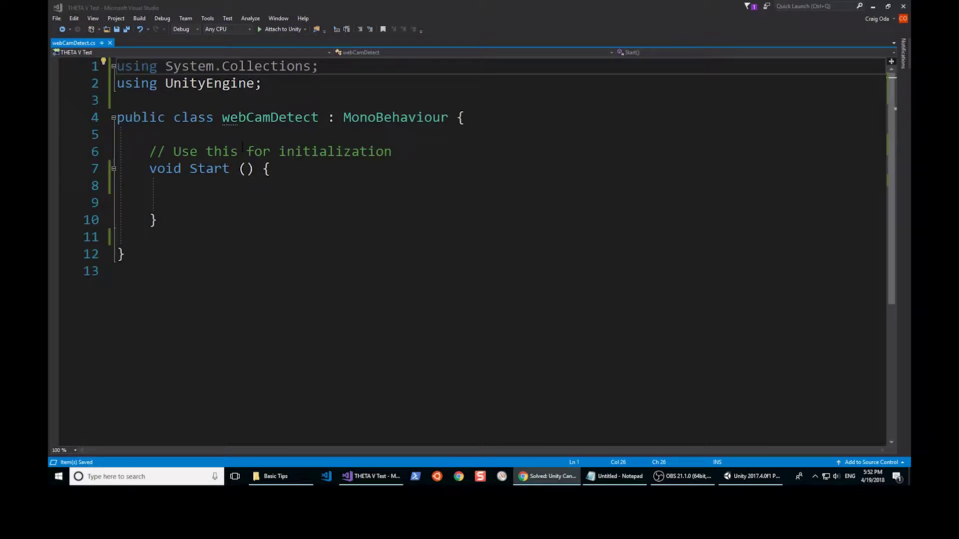
In Start, write 'WebCamDevice[] devices = WebCamTexture.devices;' and add a new line.
{"action": "left_click", "coordinate": [224, 185]}
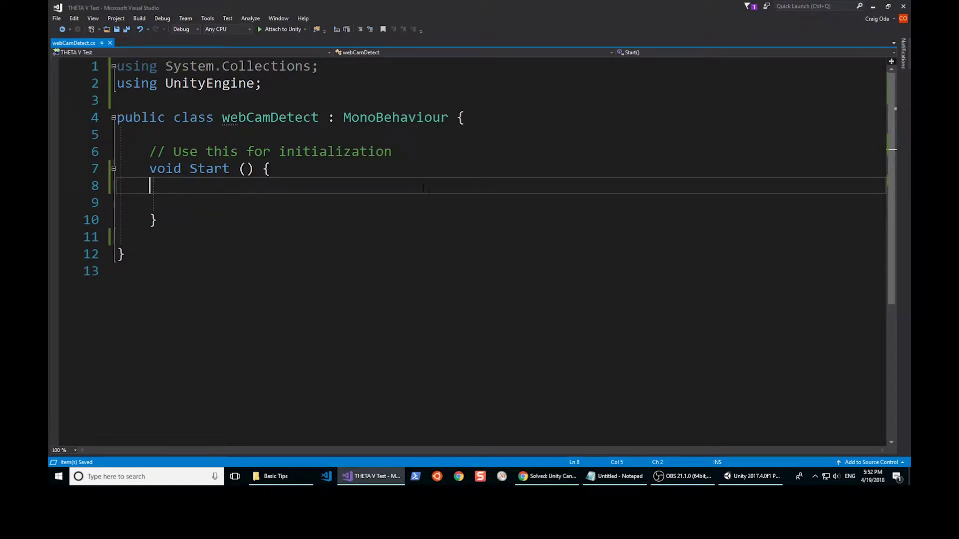
{"action": "type", "text": "W"}
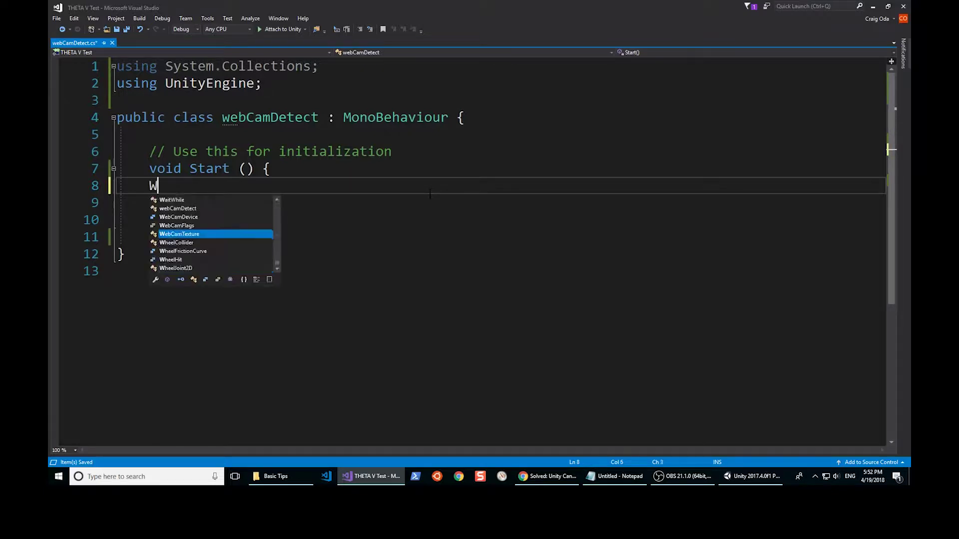
{"action": "type", "text": "eca"}
{"action": "key", "text": "BackSpace"}
{"action": "key", "text": "BackSpace"}
{"action": "type", "text": "b"}
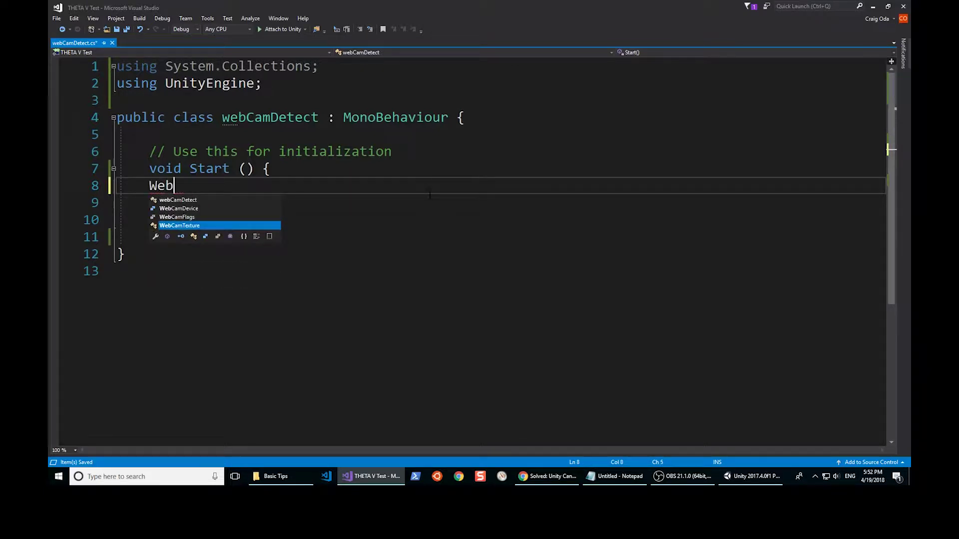
{"action": "key", "text": "BackSpace"}
{"action": "key", "text": "BackSpace"}
{"action": "key", "text": "BackSpace"}
{"action": "type", "text": "U"}
{"action": "key", "text": "Tab"}
{"action": "key", "text": "BackSpace"}
{"action": "key", "text": "BackSpace"}
{"action": "key", "text": "BackSpace"}
{"action": "key", "text": "BackSpace"}
{"action": "key", "text": "BackSpace"}
{"action": "key", "text": "BackSpace"}
{"action": "key", "text": "BackSpace"}
{"action": "key", "text": "BackSpace"}
{"action": "key", "text": "BackSpace"}
{"action": "key", "text": "BackSpace"}
{"action": "key", "text": "BackSpace"}
{"action": "key", "text": "Tab"}
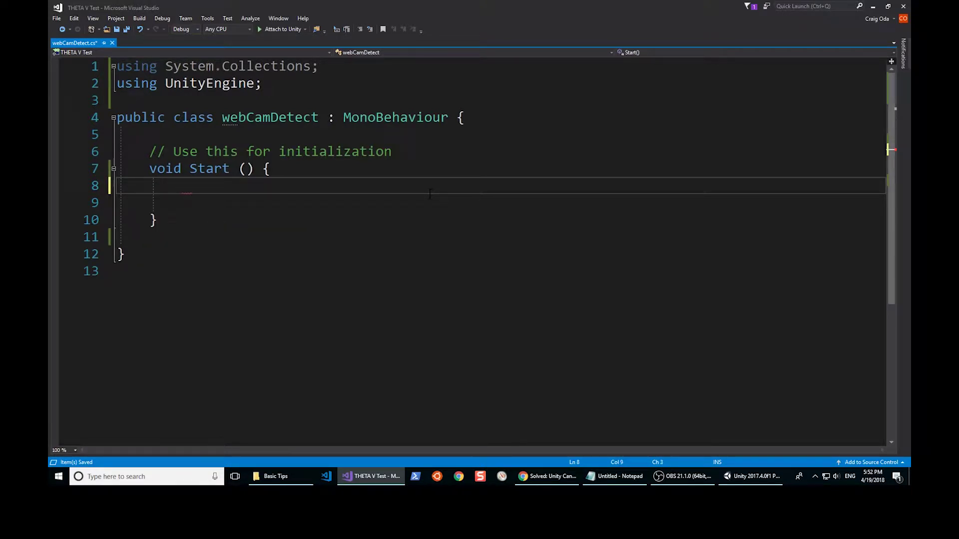
{"action": "type", "text": "Web"}
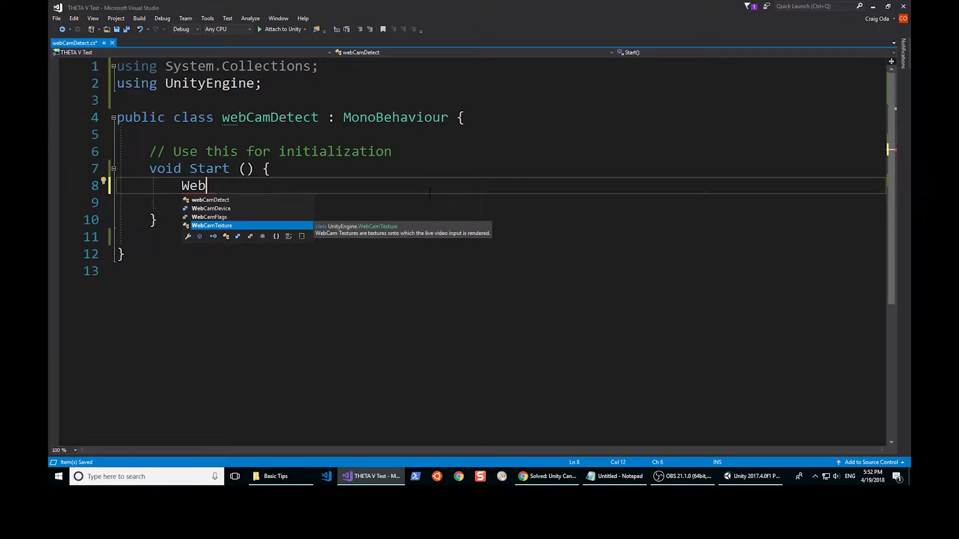
{"action": "left_click", "coordinate": [228, 210]}
{"action": "key", "text": "Tab"}
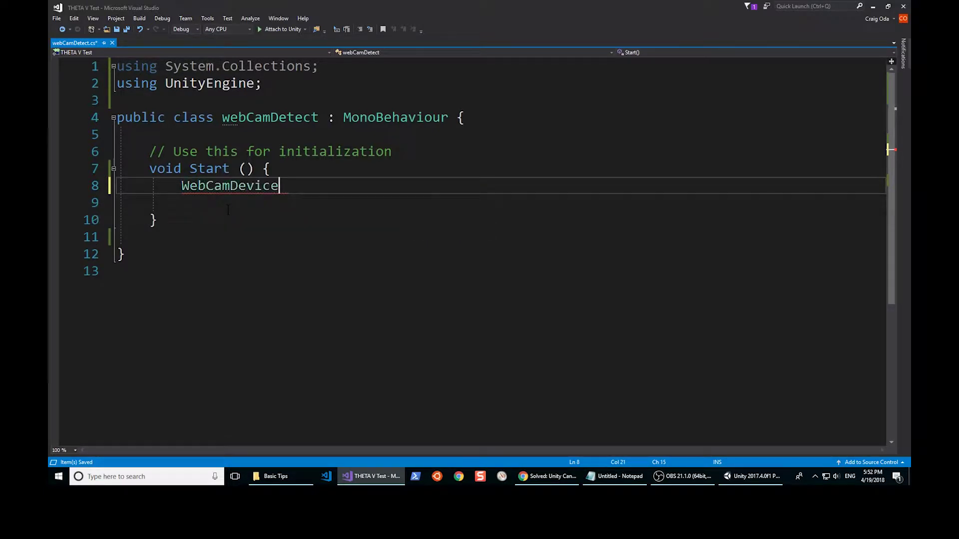
{"action": "key", "text": "shift+Home"}
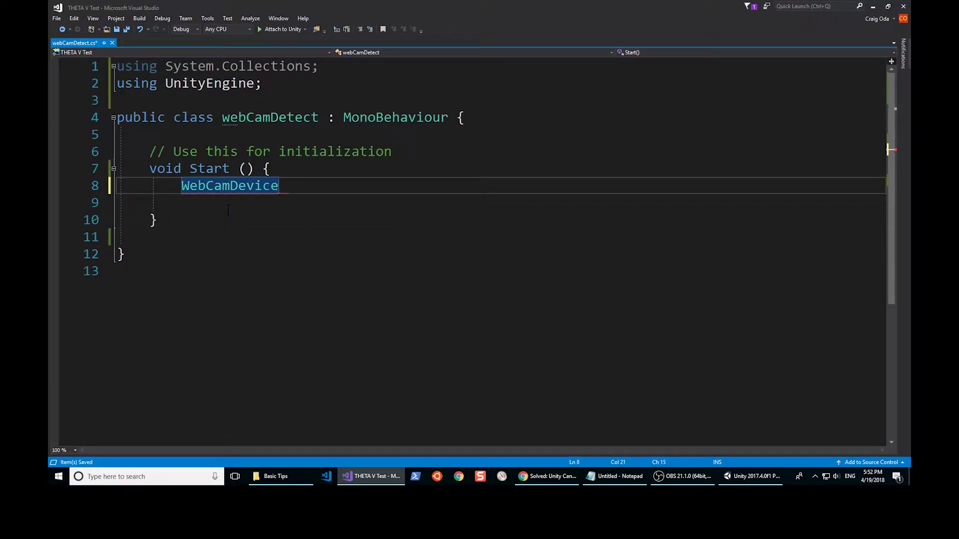
{"action": "type", "text": "[] devices = Web"}
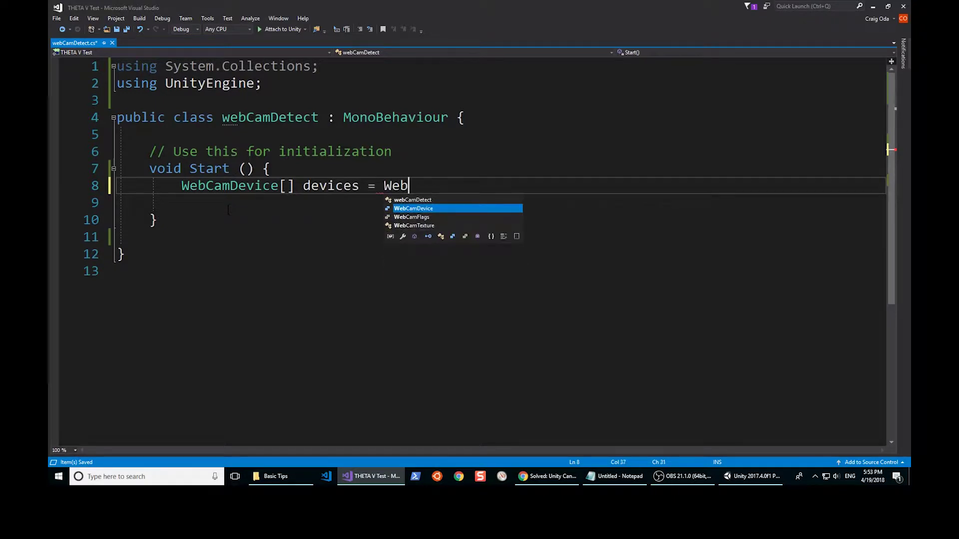
{"action": "type", "text": "CamTexture"}
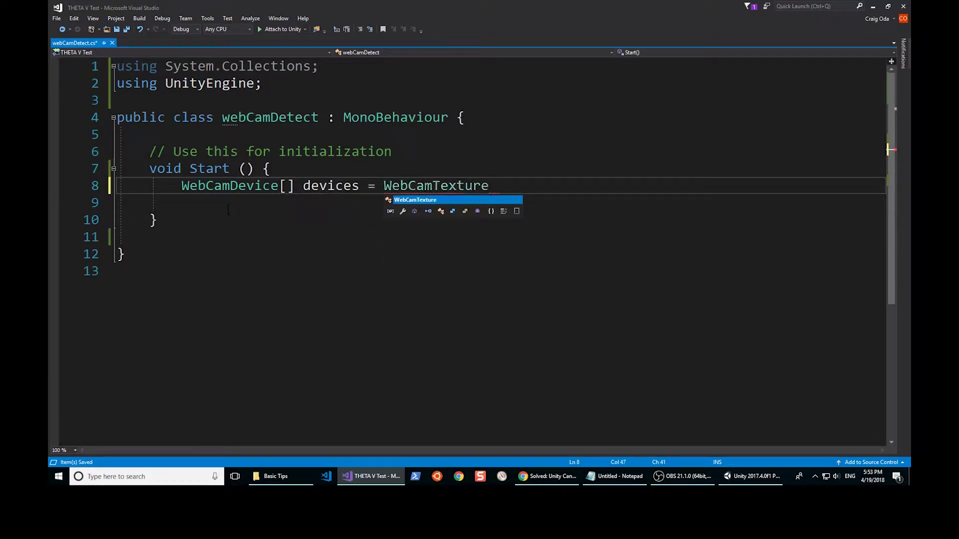
{"action": "type", "text": ".devices;"}
{"action": "key", "text": "Return"}
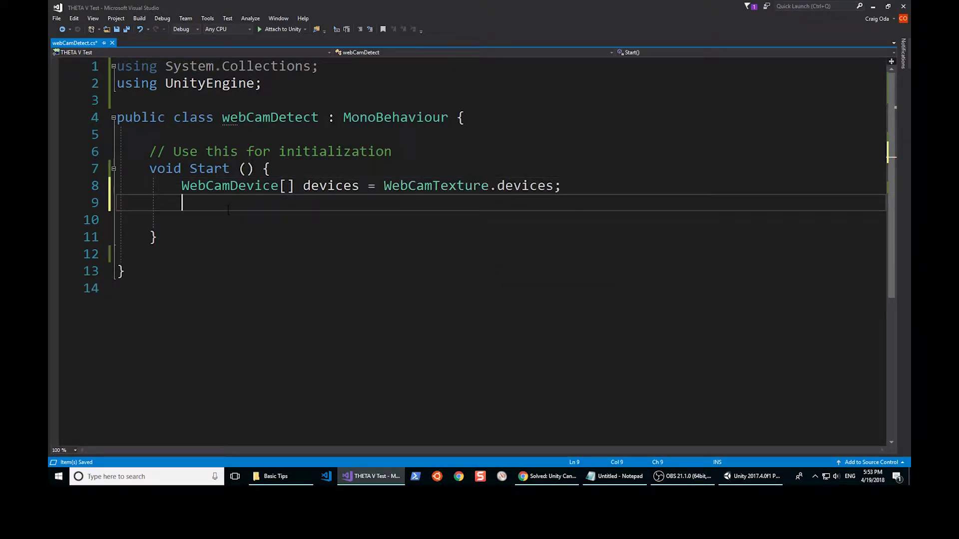
{"action": "type", "text": "DEbug"}
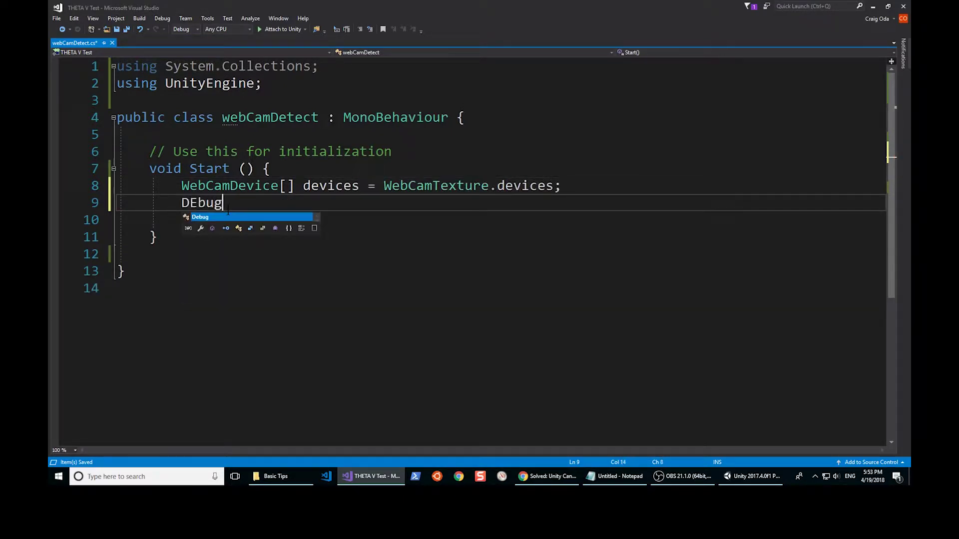
Add a Debug.Log line reporting the webcam count, then save.
{"action": "key", "text": "BackSpace"}
{"action": "key", "text": "BackSpace"}
{"action": "key", "text": "BackSpace"}
{"action": "key", "text": "BackSpace"}
{"action": "type", "text": "ebu"}
{"action": "type", "text": "g."}
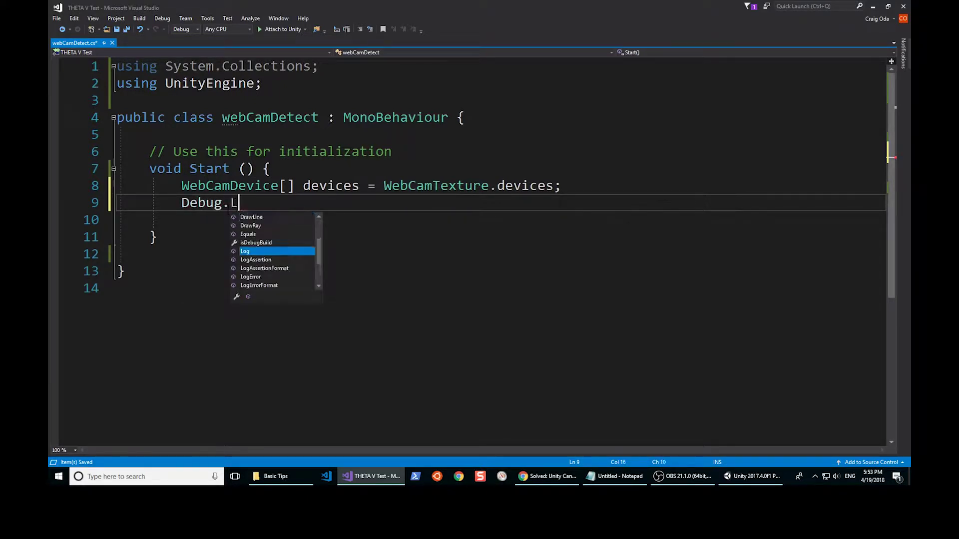
{"action": "type", "text": "Log("}
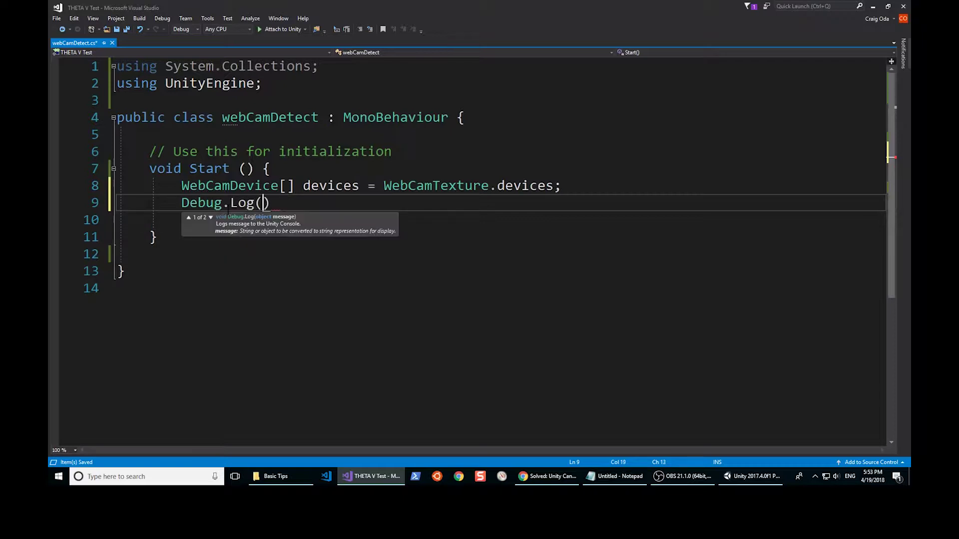
{"action": "type", "text": "\"num"}
{"action": "key", "text": "BackSpace"}
{"action": "key", "text": "BackSpace"}
{"action": "key", "text": "BackSpace"}
{"action": "type", "text": "Number of web cams connected: \" + devices.Length)"}
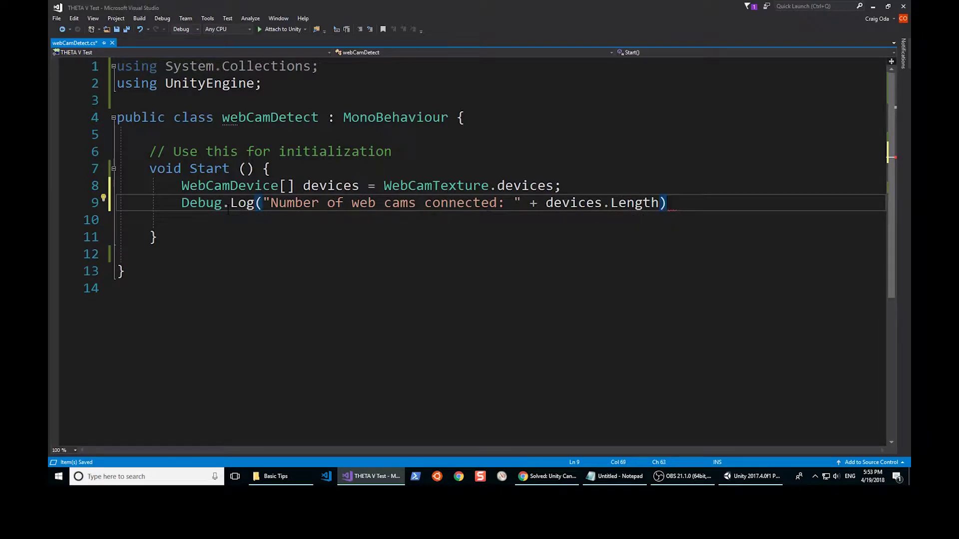
{"action": "type", "text": ";"}
{"action": "key", "text": "ctrl+s"}
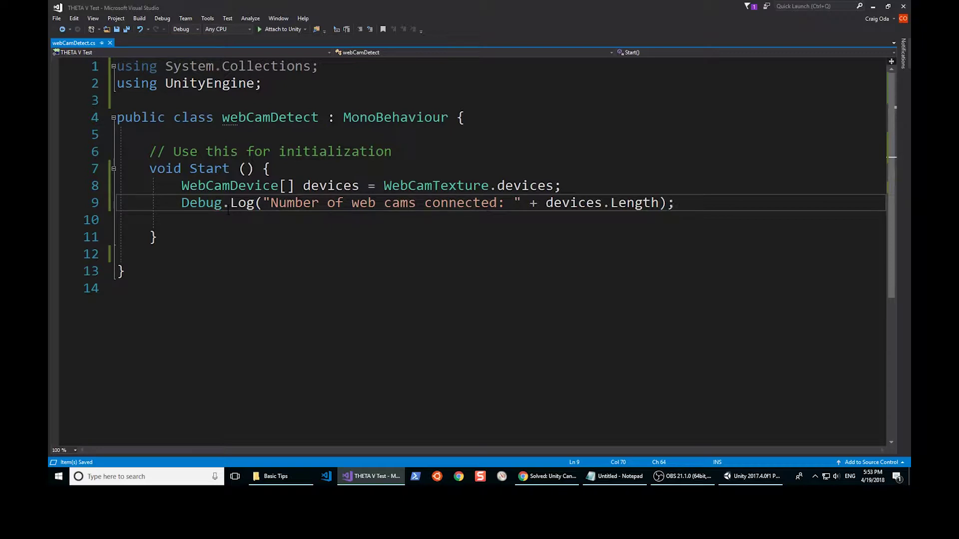
Add a for loop over devices.Length with an open body.
{"action": "key", "text": "Return"}
{"action": "type", "text": "for (int i ="}
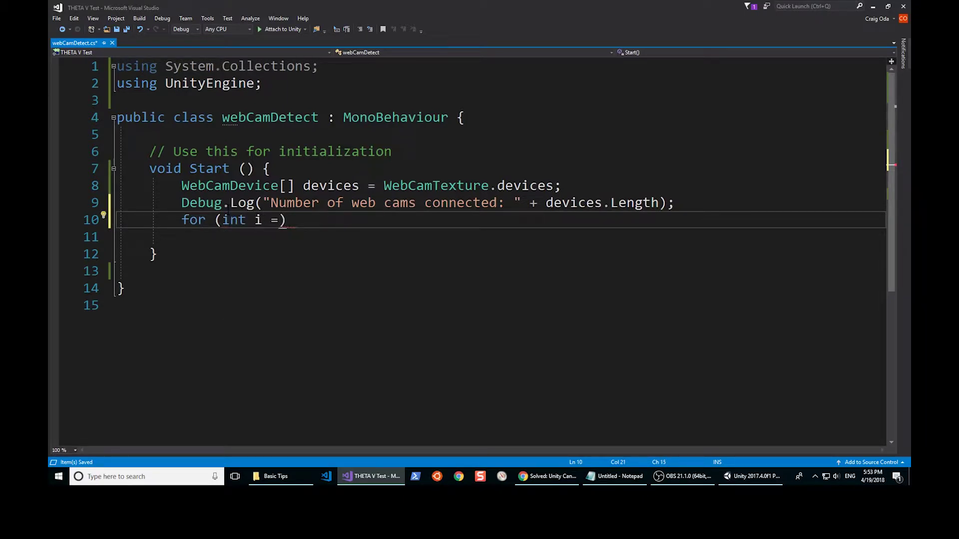
{"action": "type", "text": "0"}
{"action": "type", "text": "; i < devices.Lengh"}
{"action": "key", "text": "BackSpace"}
{"action": "key", "text": "BackSpace"}
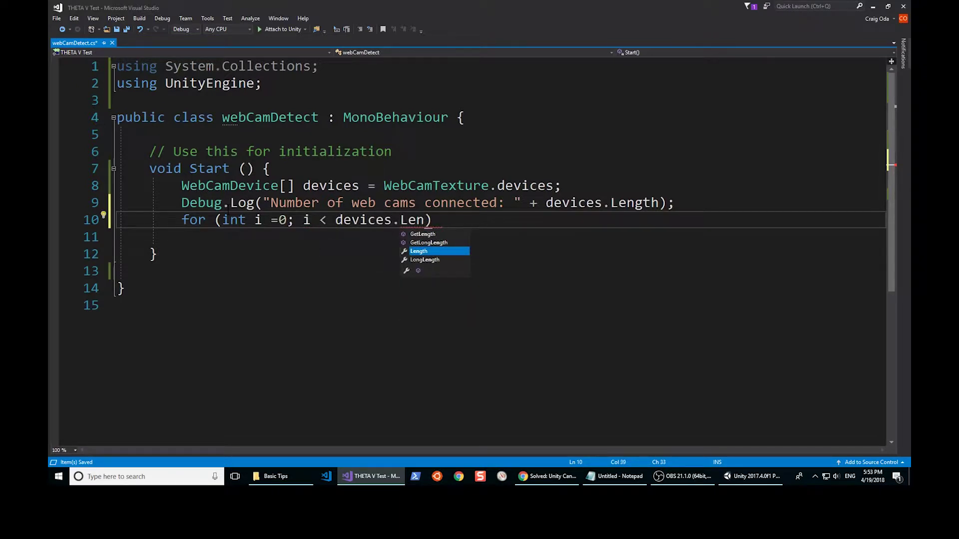
{"action": "type", "text": "gth"}
{"action": "type", "text": "; i"}
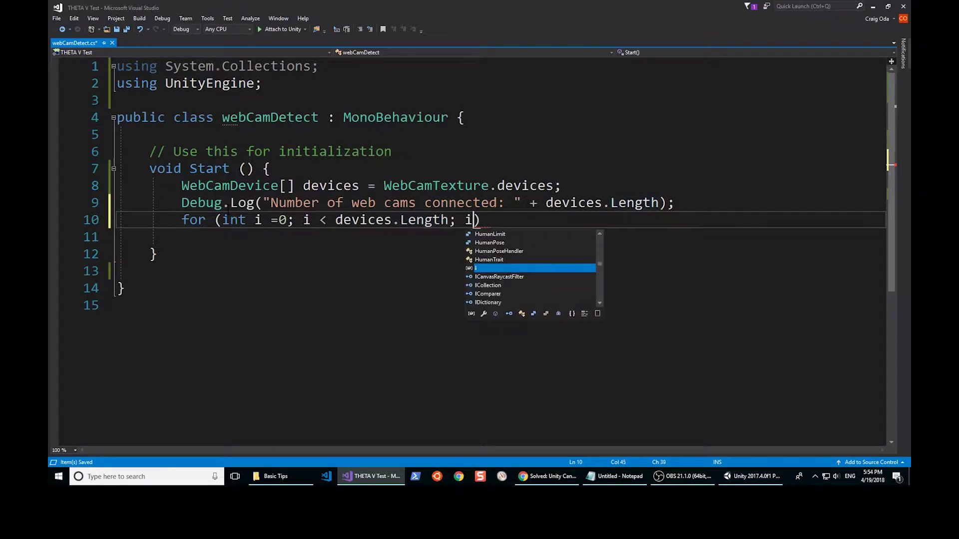
{"action": "type", "text": "++"}
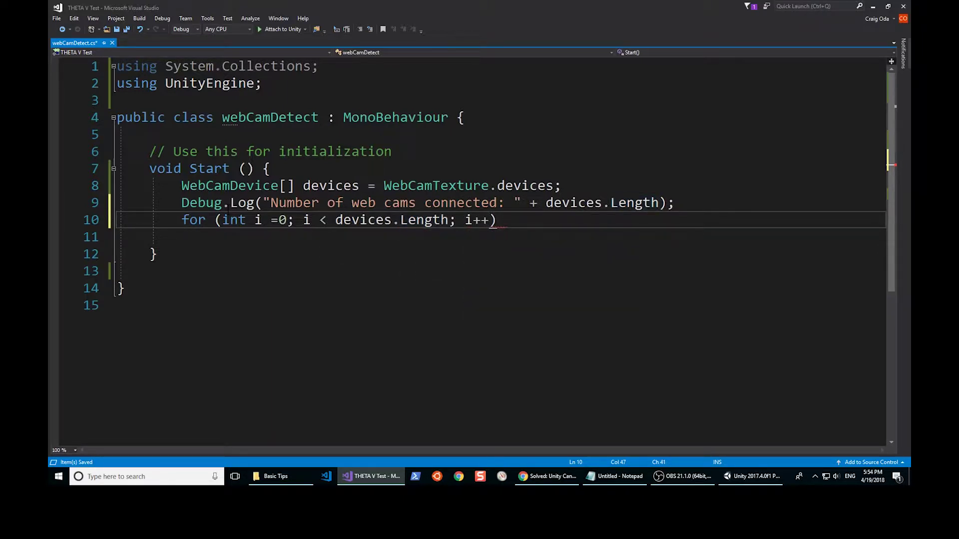
{"action": "type", "text": ")"}
{"action": "key", "text": "Return"}
{"action": "type", "text": "{"}
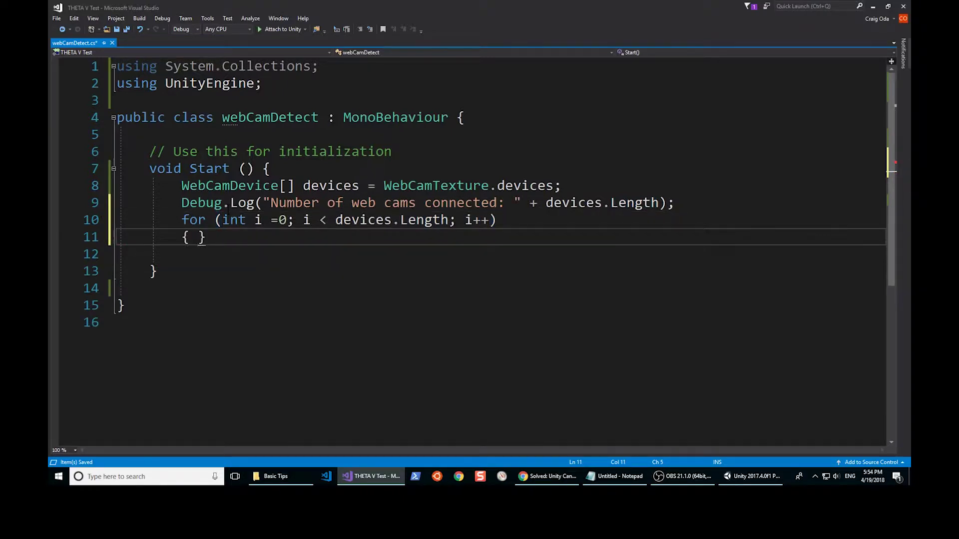
{"action": "key", "text": "Return"}
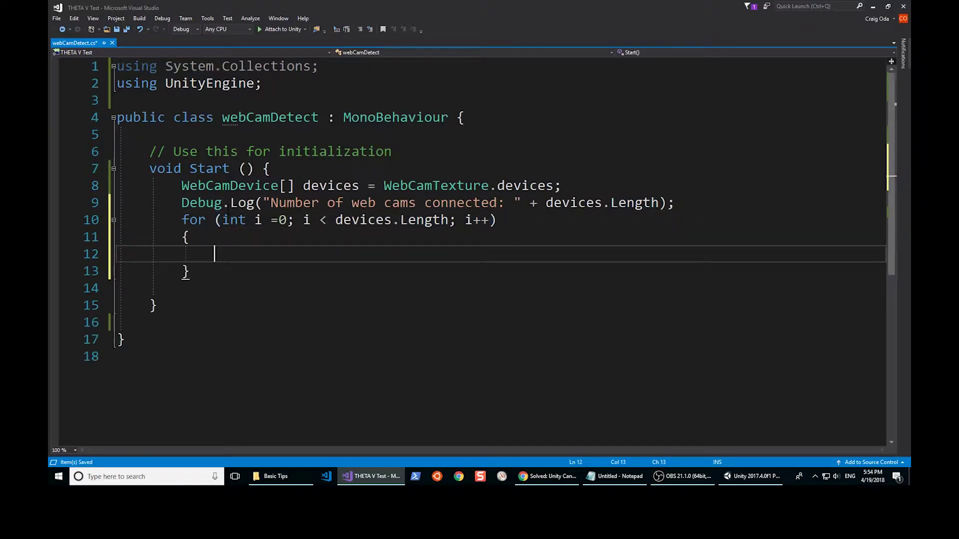
{"action": "type", "text": "Debug"}
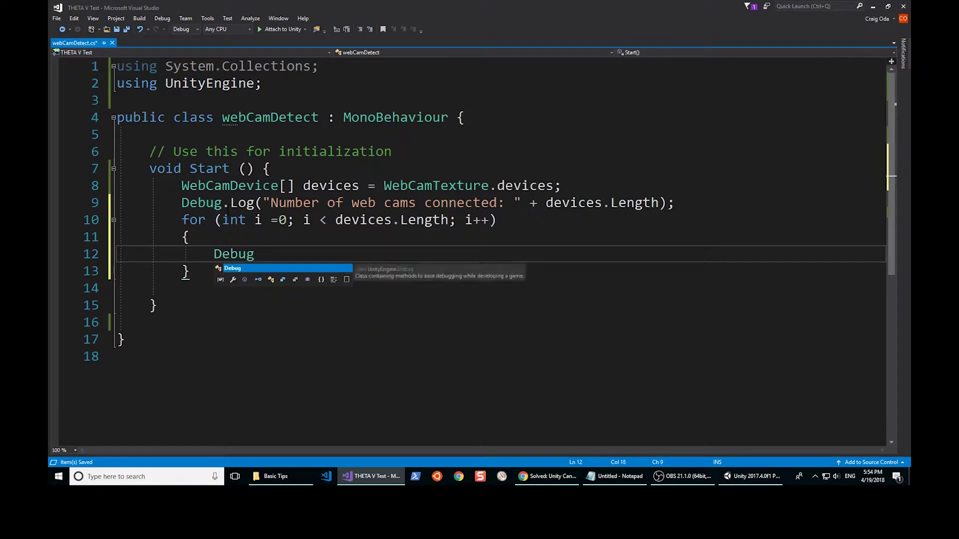
{"action": "type", "text": ".Log("}
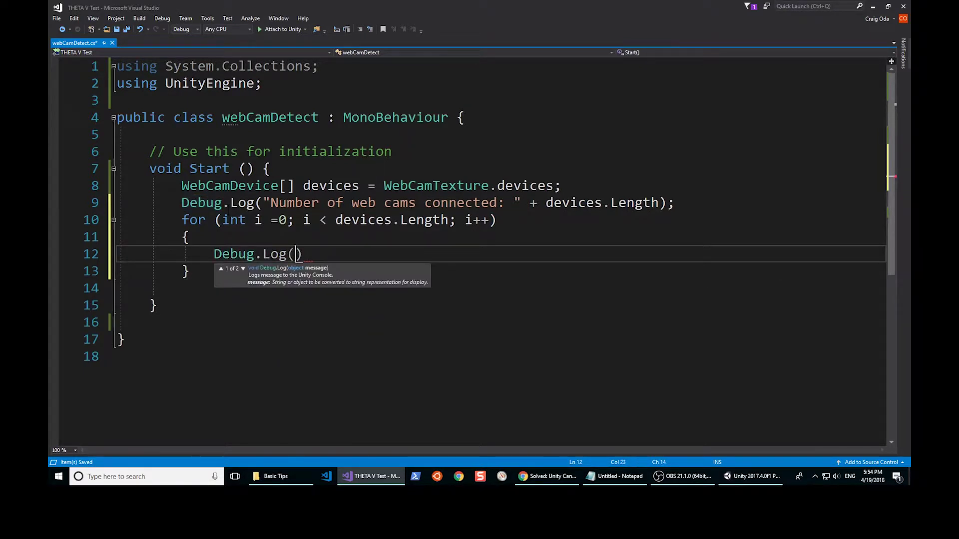
{"action": "type", "text": "i "}
{"action": "type", "text": "\" "}
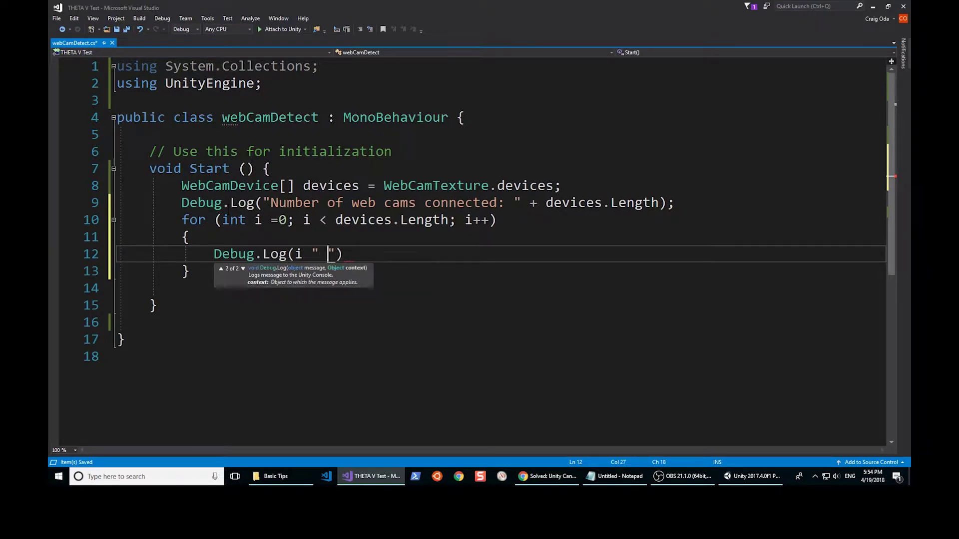
{"action": "type", "text": "\""}
{"action": "type", "text": " + devices["}
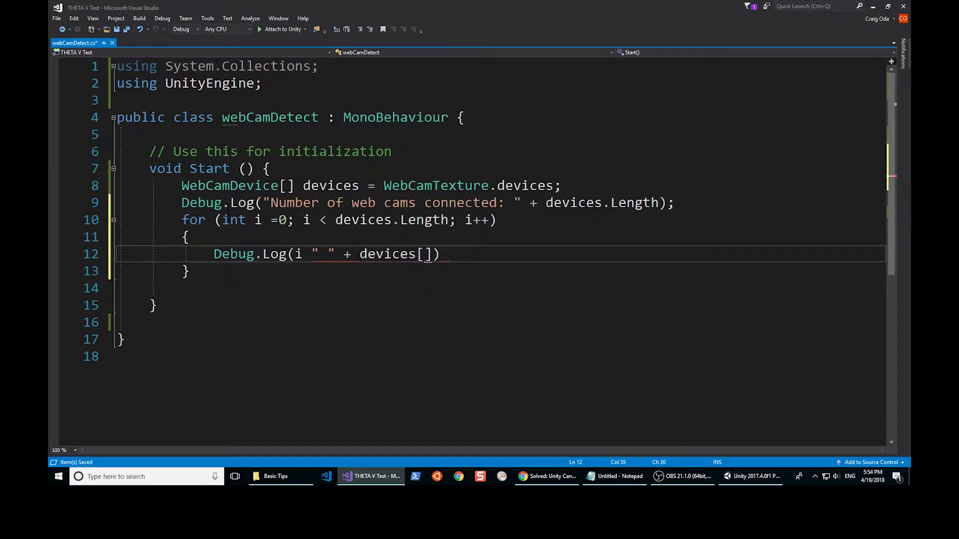
{"action": "type", "text": "i]"}
{"action": "type", "text": ".name"}
Log each device as i + " " + devices[i].name inside the loop, and save.
{"action": "key", "text": "Escape"}
{"action": "key", "text": "Right"}
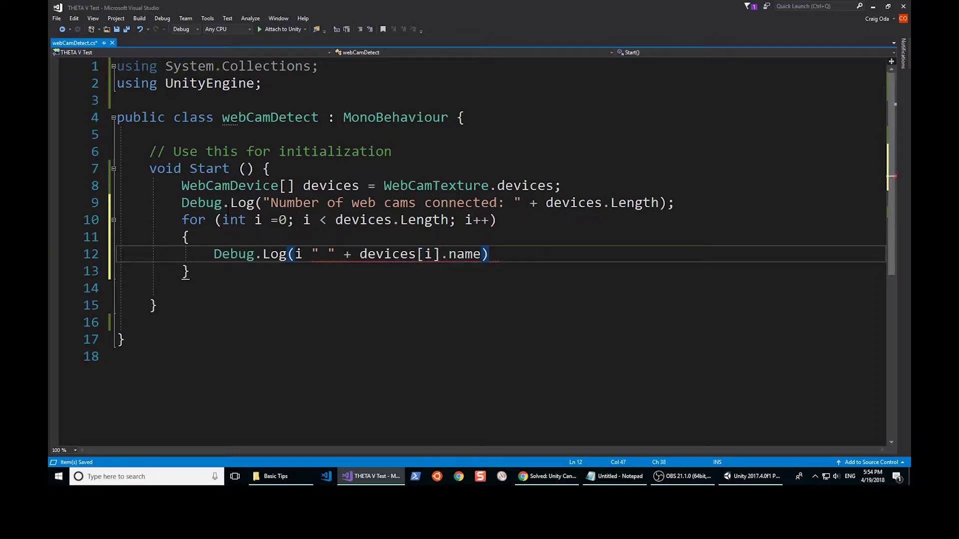
{"action": "type", "text": ";"}
{"action": "key", "text": "Left"}
{"action": "key", "text": "ctrl+Left"}
{"action": "key", "text": "ctrl+Left"}
{"action": "key", "text": "ctrl+Left"}
{"action": "key", "text": "ctrl+Left"}
{"action": "key", "text": "ctrl+Left"}
{"action": "key", "text": "ctrl+Left"}
{"action": "key", "text": "ctrl+Left"}
{"action": "key", "text": "ctrl+Left"}
{"action": "key", "text": "Right"}
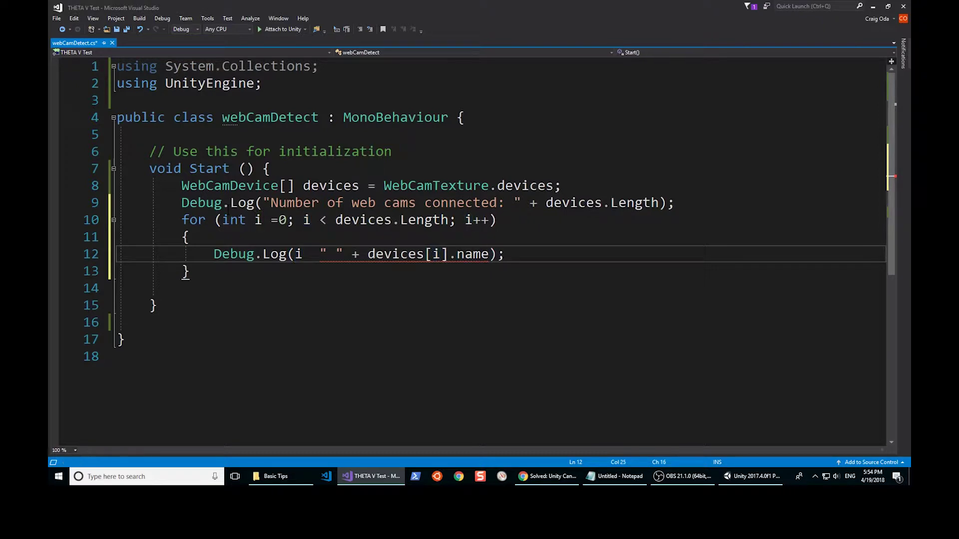
{"action": "type", "text": "+"}
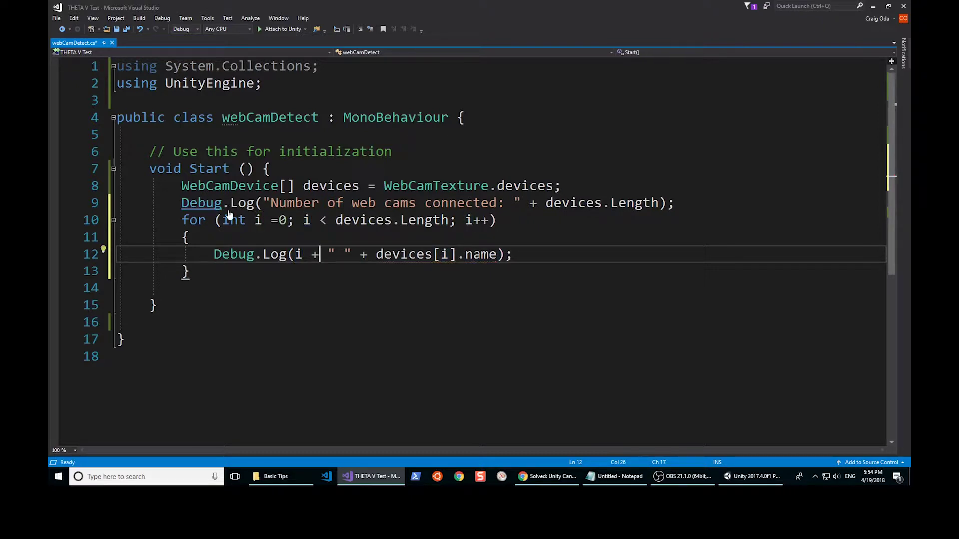
{"action": "key", "text": "ctrl+s"}
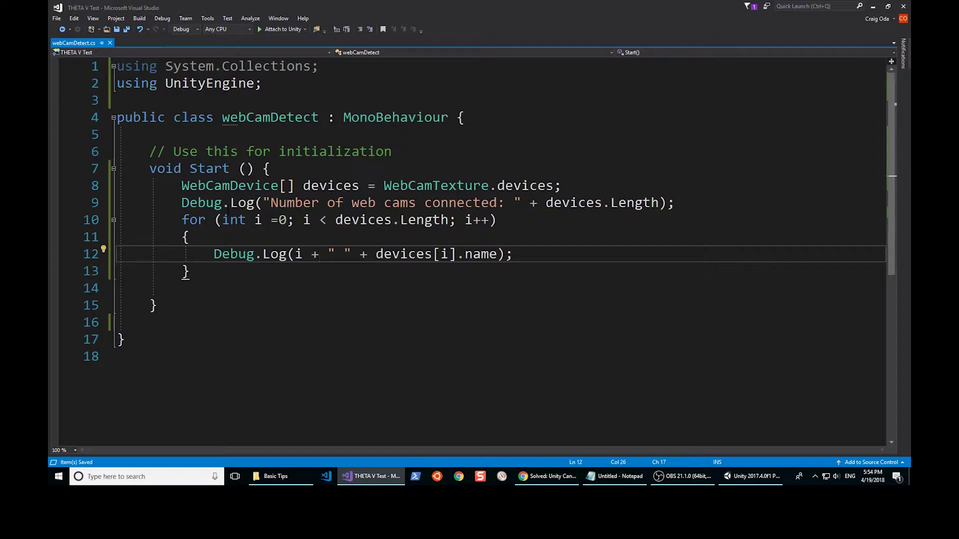
{"action": "key", "text": "Down"}
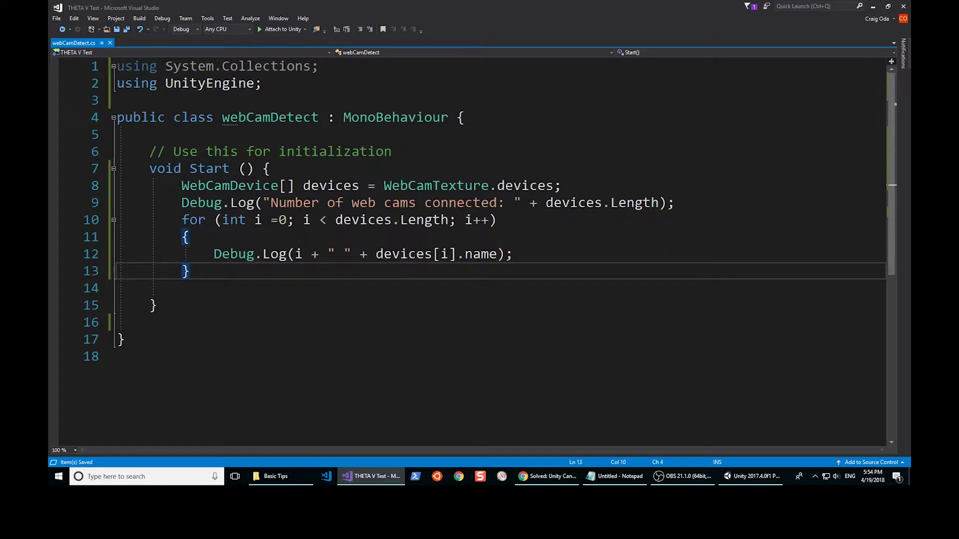
{"action": "key", "text": "alt+Tab"}
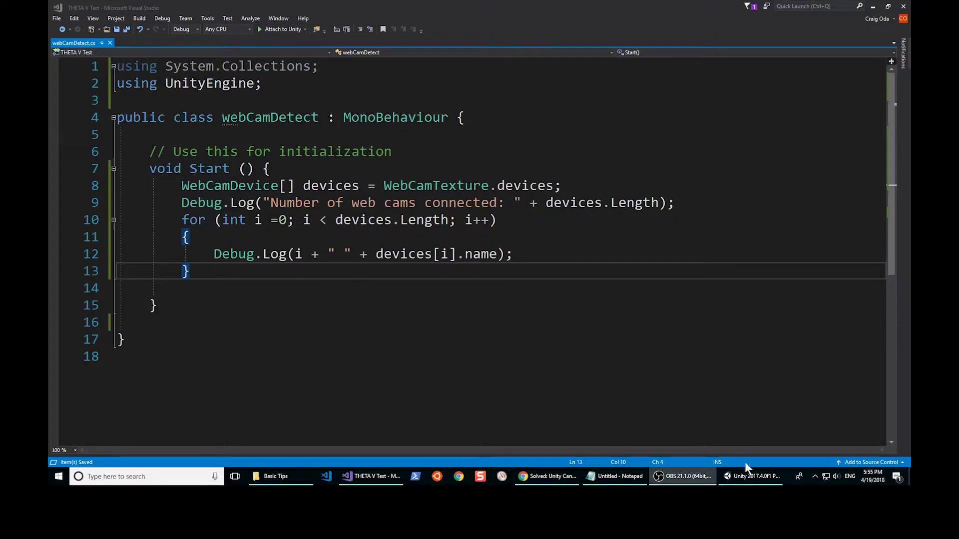
Return to Unity, play the scene, and view the webcam list in the Console.
{"action": "left_click", "coordinate": [745, 478]}
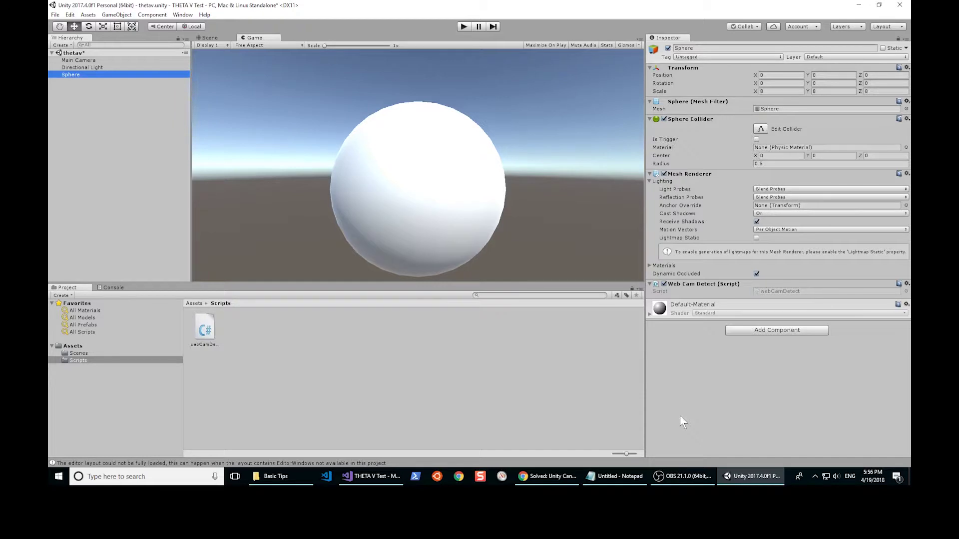
{"action": "left_click", "coordinate": [464, 26]}
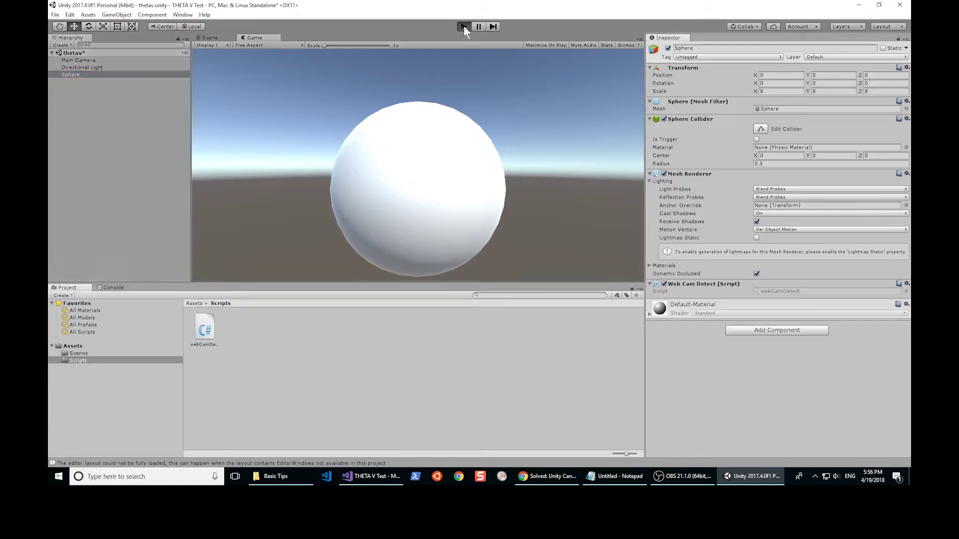
{"action": "left_click", "coordinate": [114, 287]}
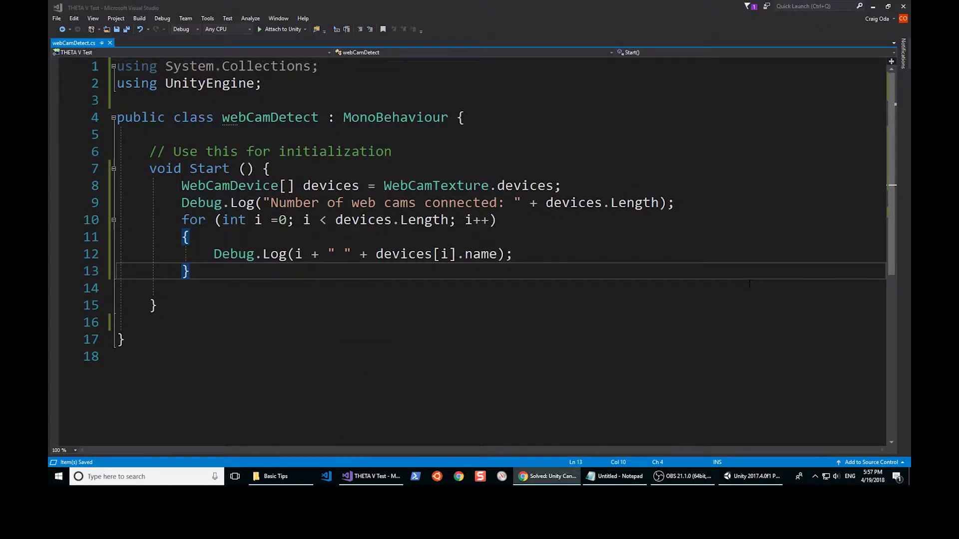
Below the loop, add 'camName = devices[4].name;', fixing typos along the way.
{"action": "left_click", "coordinate": [689, 283]}
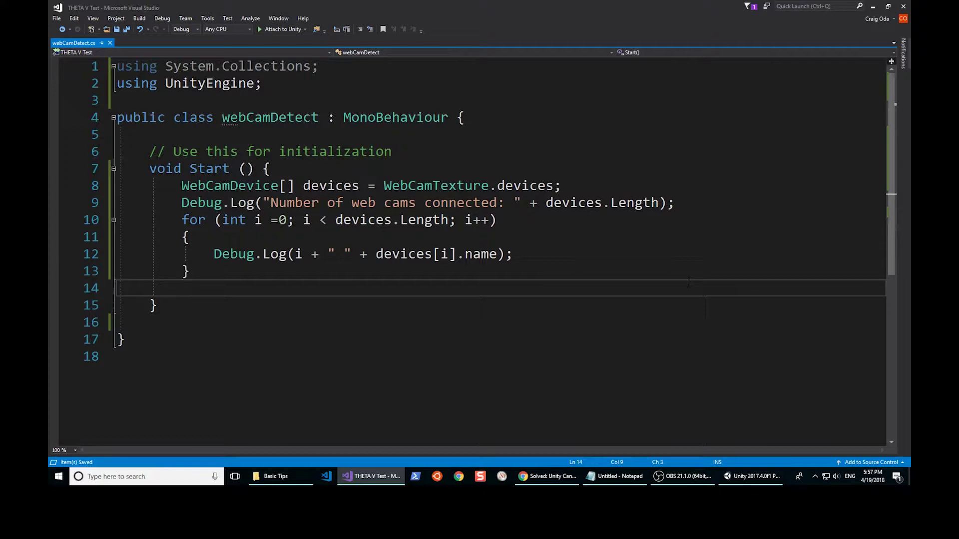
{"action": "key", "text": "Return"}
{"action": "type", "text": "camName[4"}
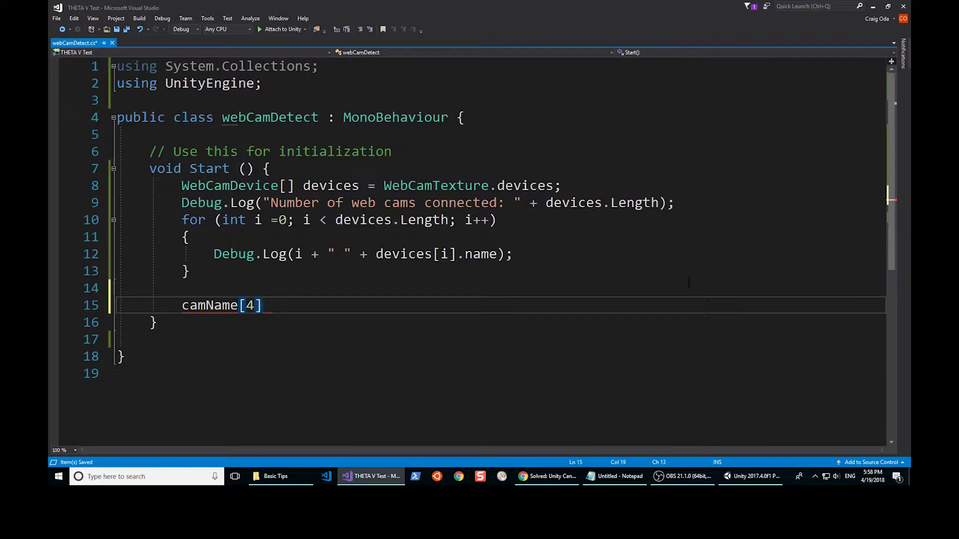
{"action": "key", "text": "Left"}
{"action": "key", "text": "Left"}
{"action": "key", "text": "Left"}
{"action": "type", "text": "= devices"}
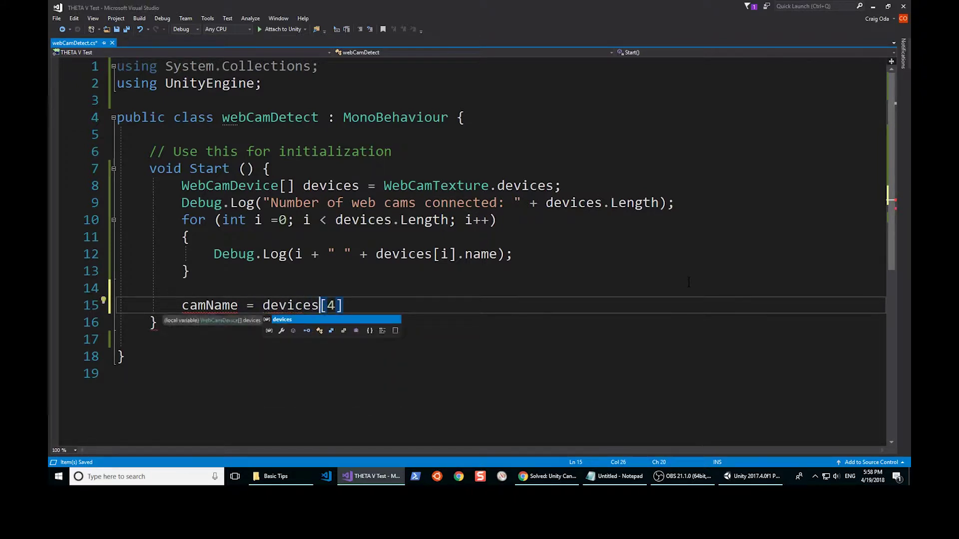
{"action": "type", "text": "[i["}
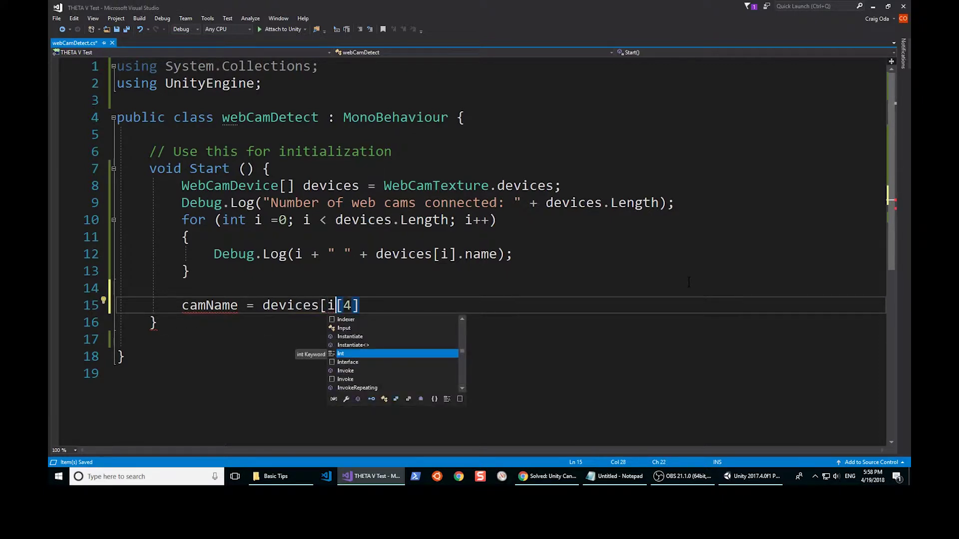
{"action": "key", "text": "BackSpace"}
{"action": "key", "text": "BackSpace"}
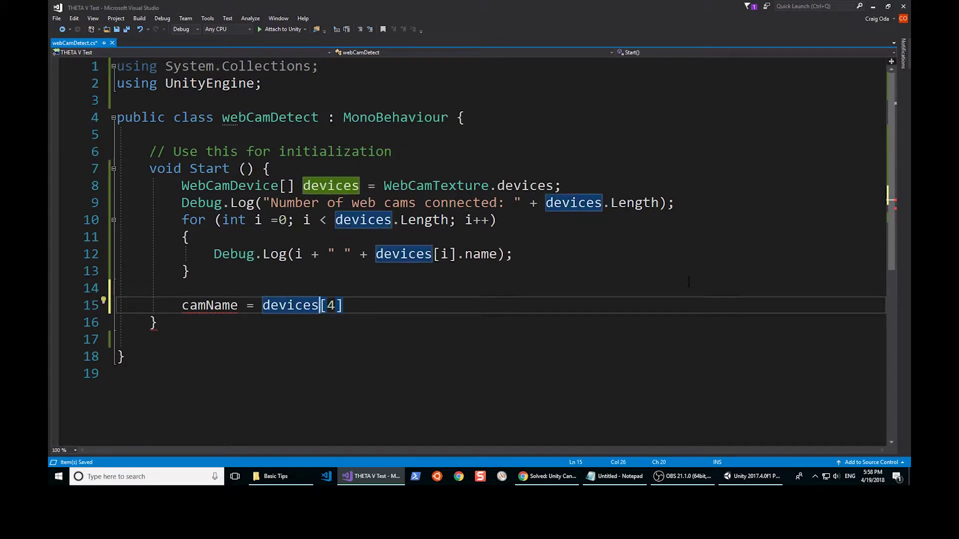
{"action": "key", "text": "Right"}
{"action": "key", "text": "Right"}
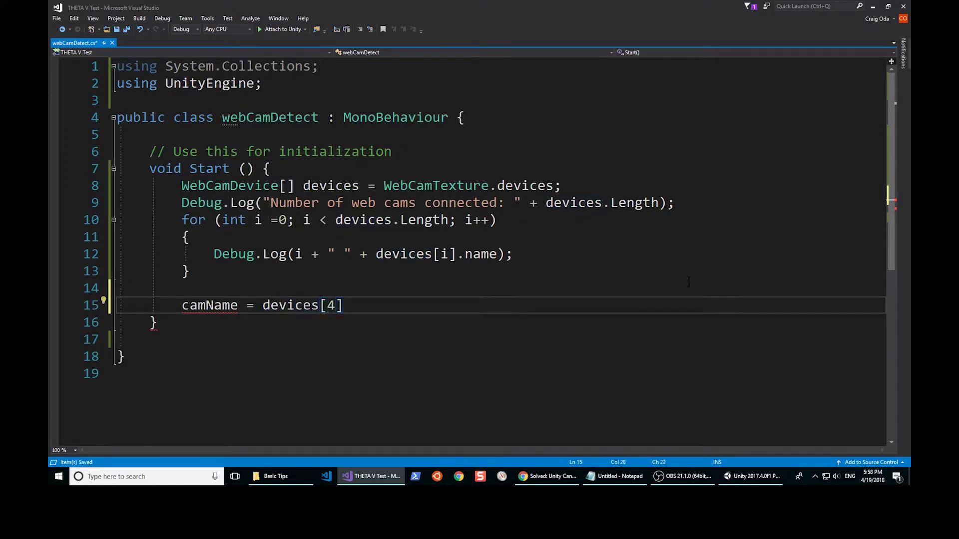
{"action": "key", "text": "Right"}
{"action": "type", "text": ","}
{"action": "key", "text": "BackSpace"}
{"action": "type", "text": ".name;"}
{"action": "key", "text": "alt+Tab"}
{"action": "key", "text": "alt+Tab"}
{"action": "key", "text": "alt+Tab"}
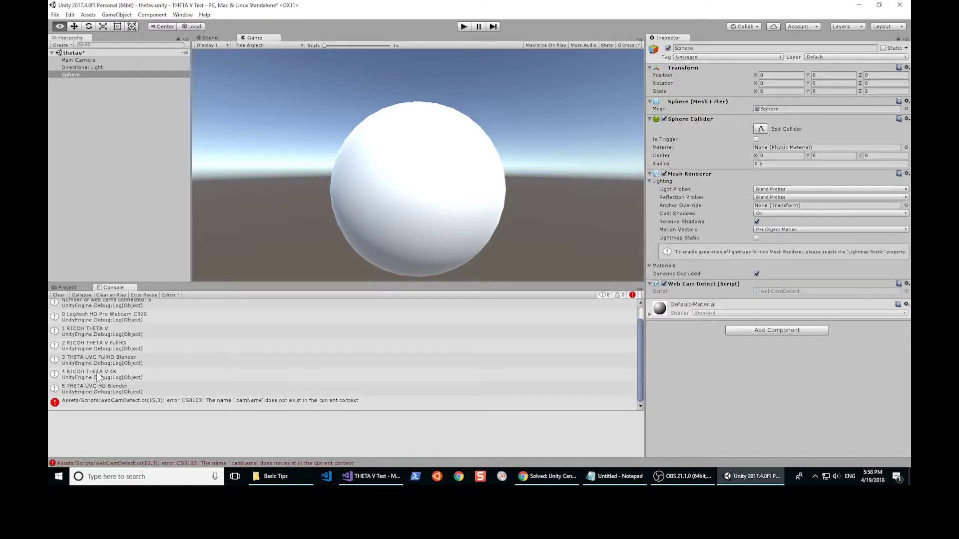
{"action": "key", "text": "alt+Tab"}
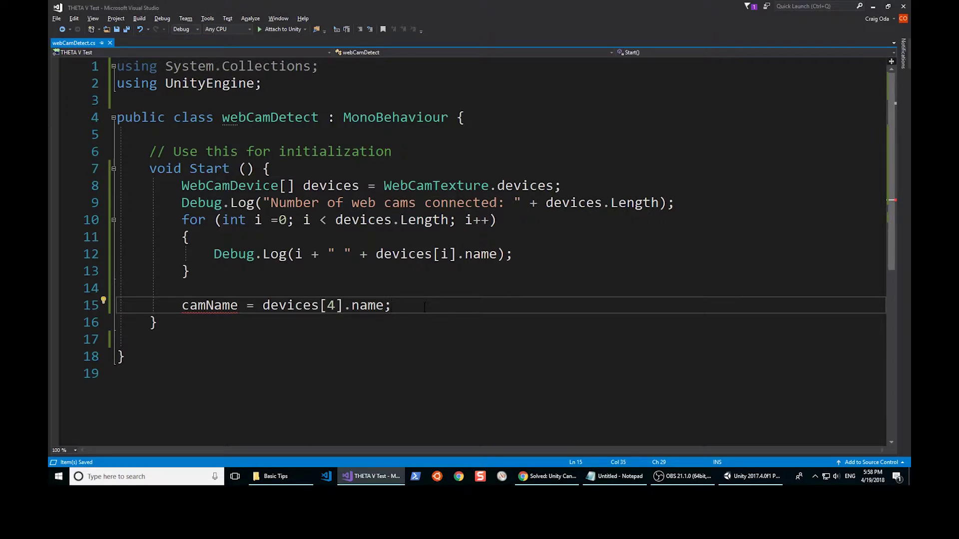
Declare a camName field in the class above Start.
{"action": "key", "text": "Return"}
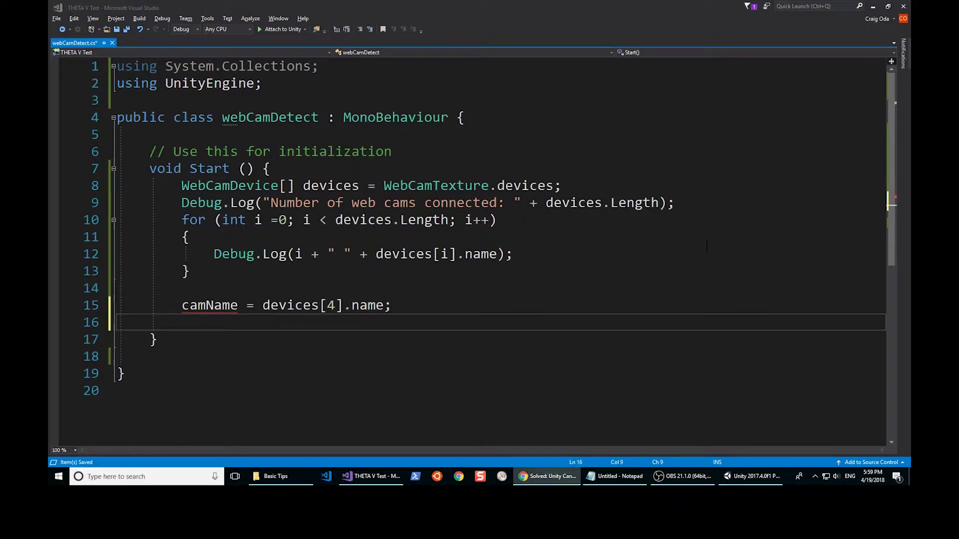
{"action": "left_click", "coordinate": [312, 169]}
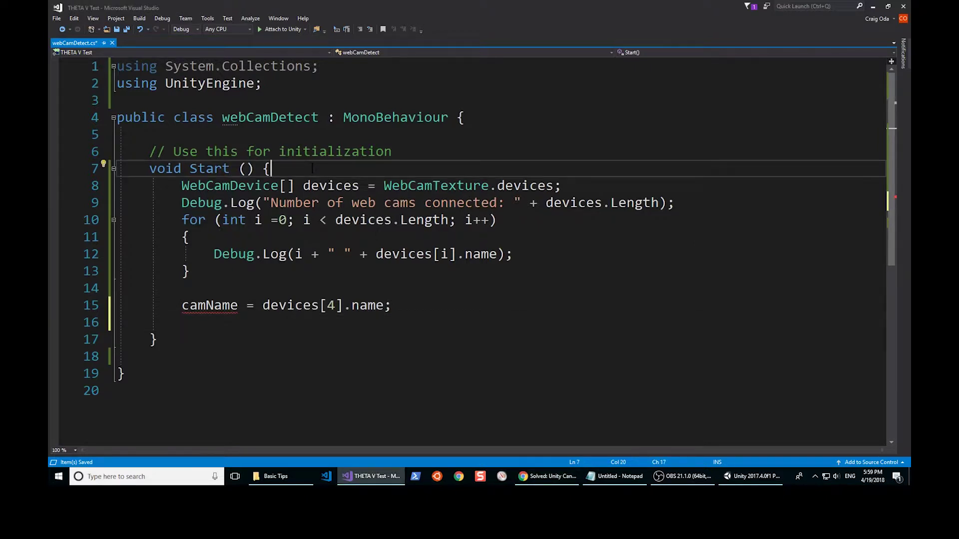
{"action": "key", "text": "Up"}
{"action": "key", "text": "Up"}
{"action": "key", "text": "Return"}
{"action": "key", "text": "Up"}
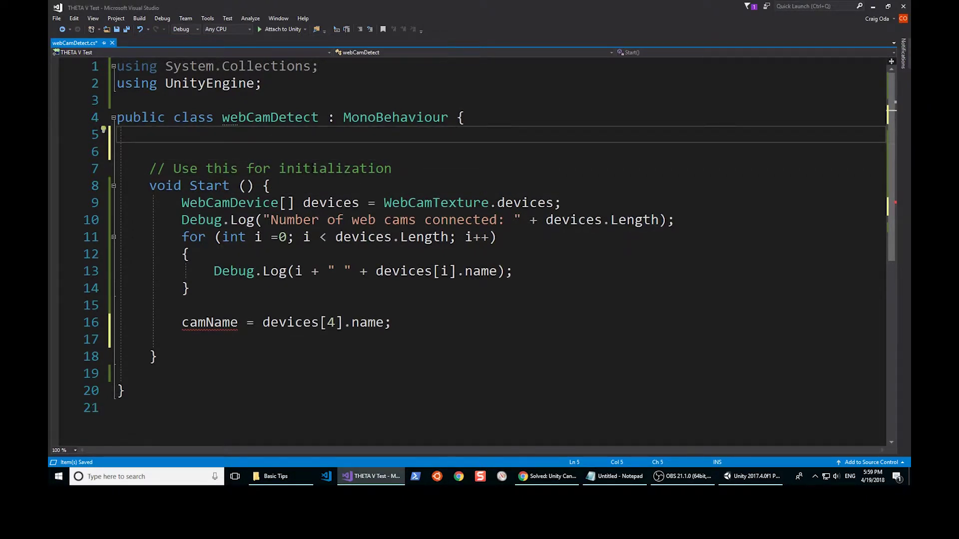
{"action": "key", "text": "Return"}
{"action": "type", "text": "string camName;"}
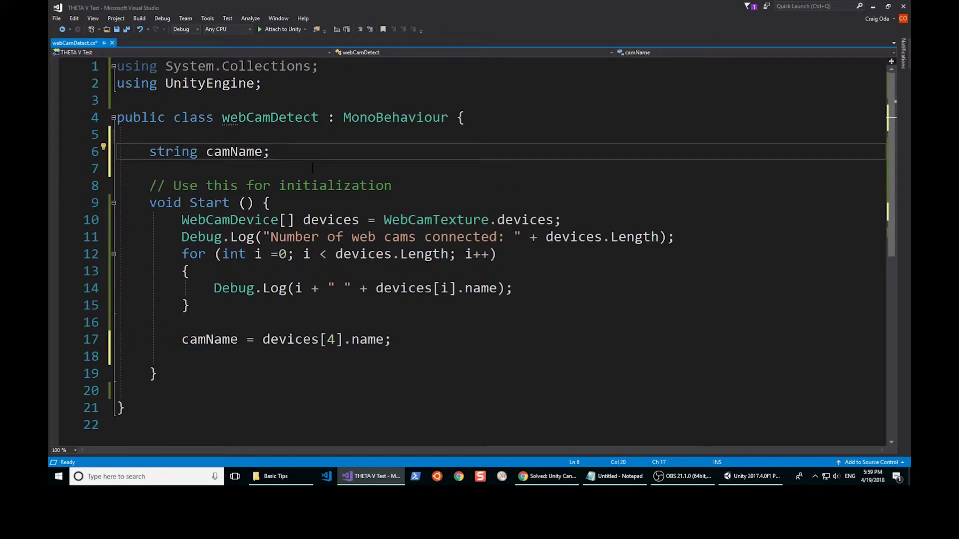
{"action": "scroll", "coordinate": [360, 195], "scroll_direction": "down", "scroll_amount": 2}
Add 'Renderer rend = this.GetComponentInChildren<Renderer>();' after the camName assignment.
{"action": "left_click", "coordinate": [418, 219]}
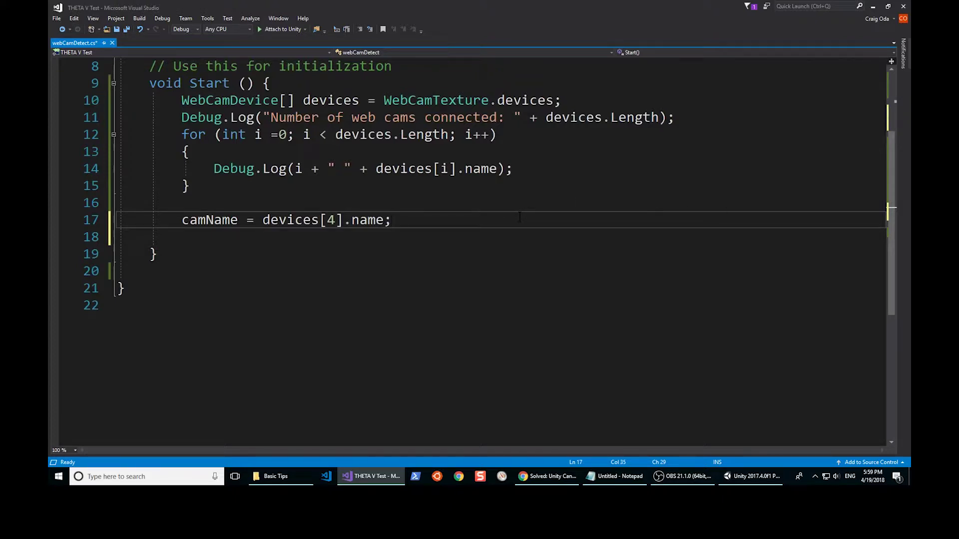
{"action": "key", "text": "Return"}
{"action": "type", "text": "Renderer"}
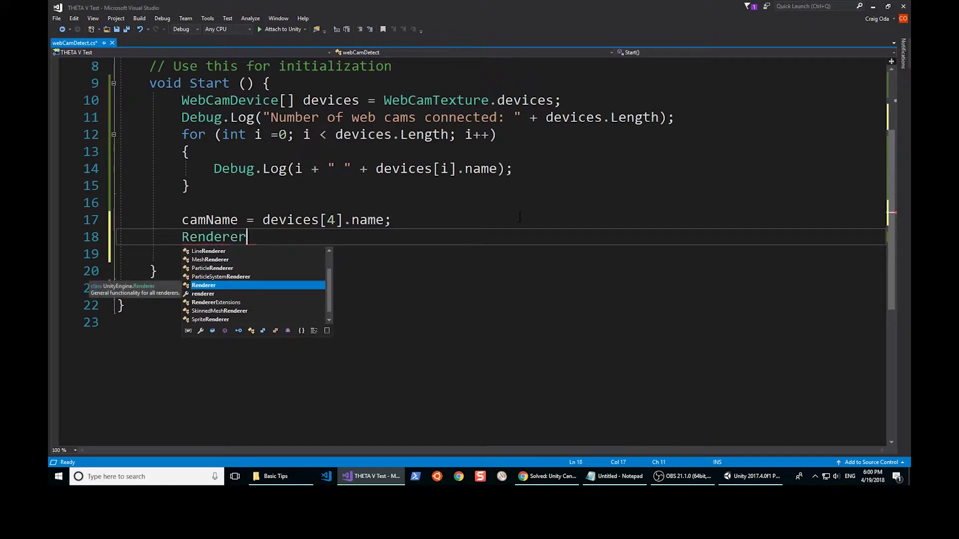
{"action": "type", "text": " rend = this.Get"}
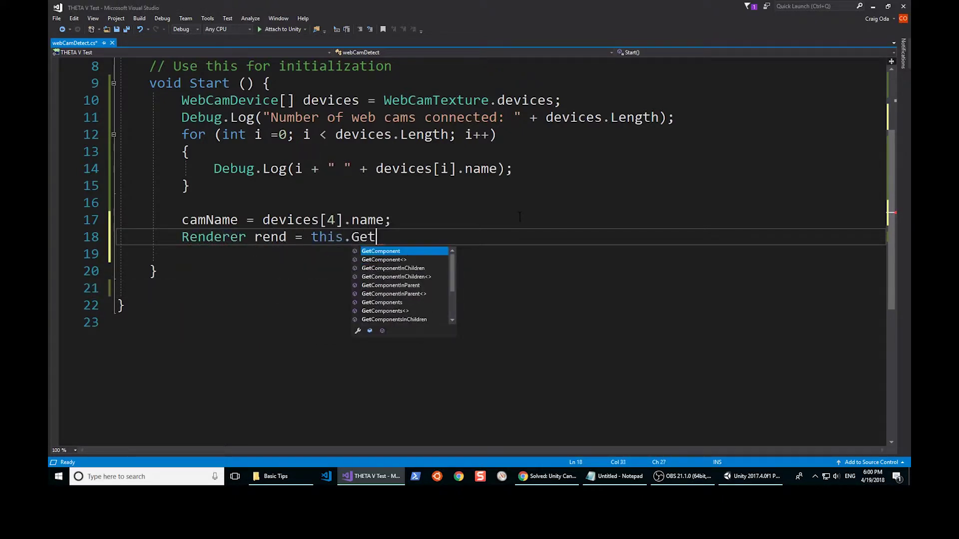
{"action": "type", "text": "C"}
{"action": "key", "text": "Tab"}
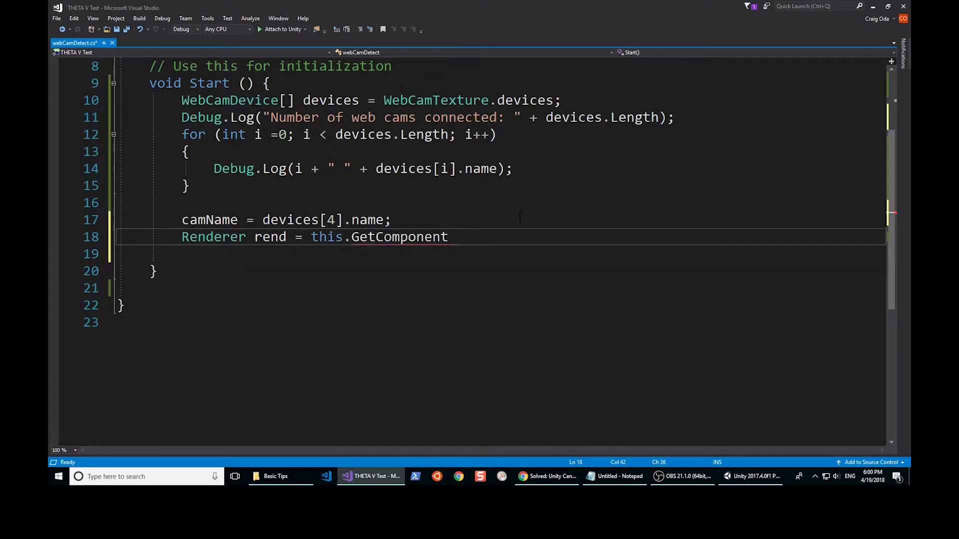
{"action": "type", "text": "In"}
{"action": "type", "text": "Chi"}
{"action": "type", "text": "ldren"}
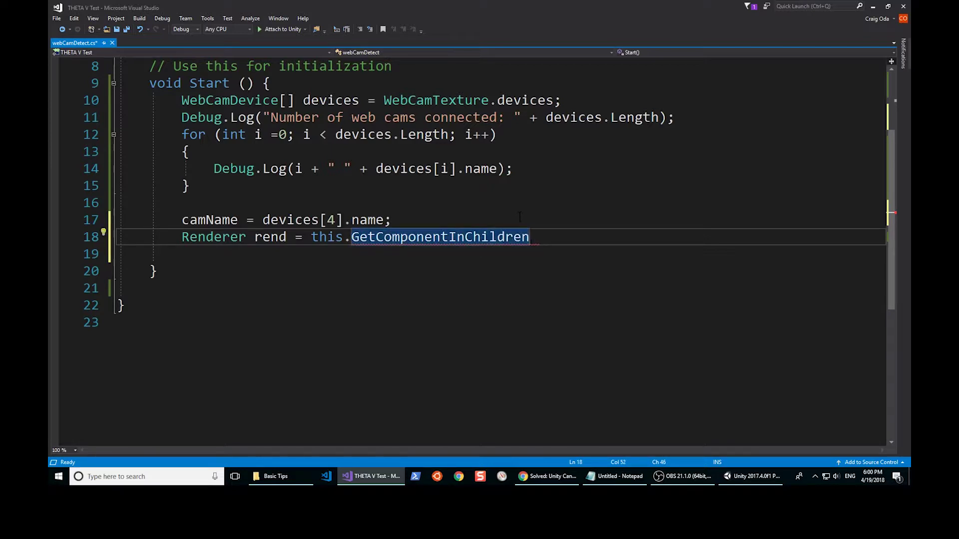
{"action": "type", "text": "<>"}
{"action": "key", "text": "Left"}
{"action": "type", "text": "Renderer"}
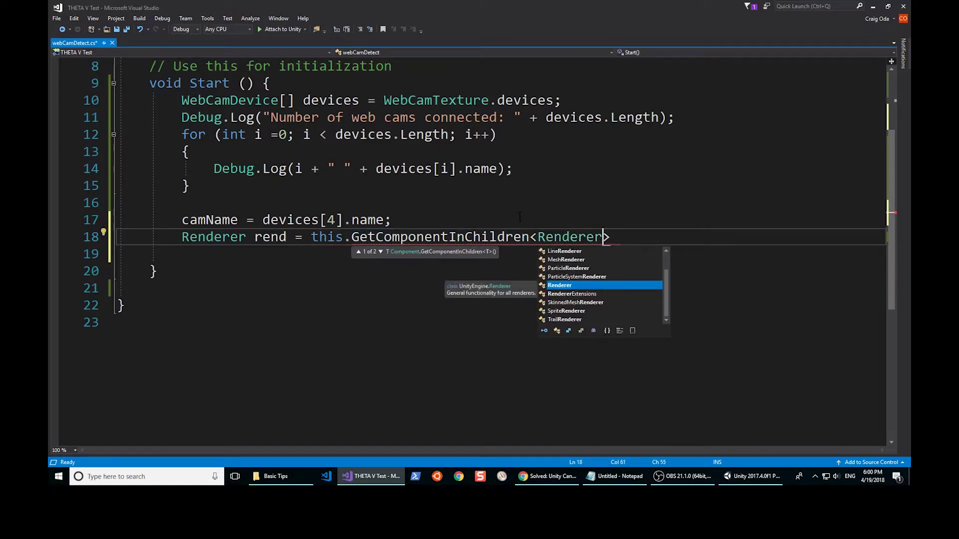
{"action": "key", "text": "Right"}
{"action": "type", "text": "("}
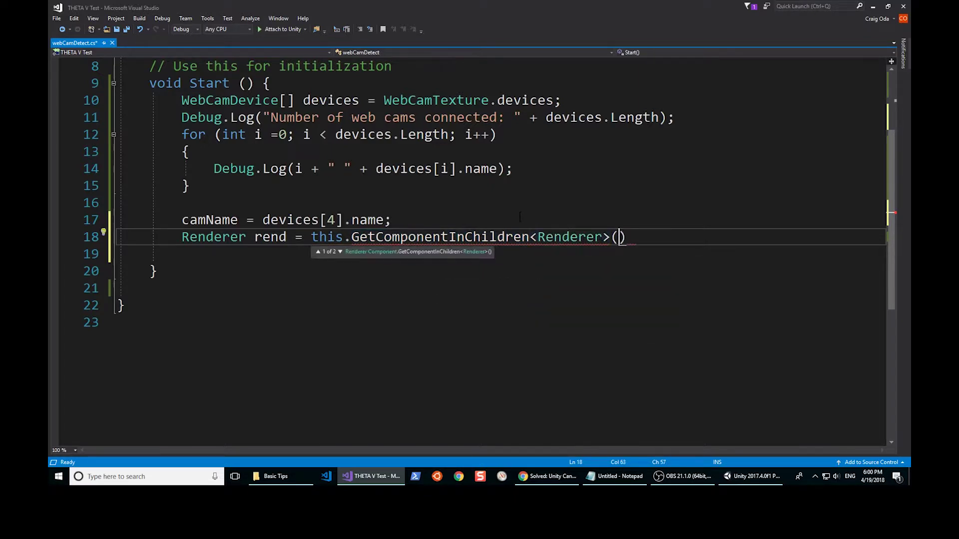
{"action": "type", "text": ");"}
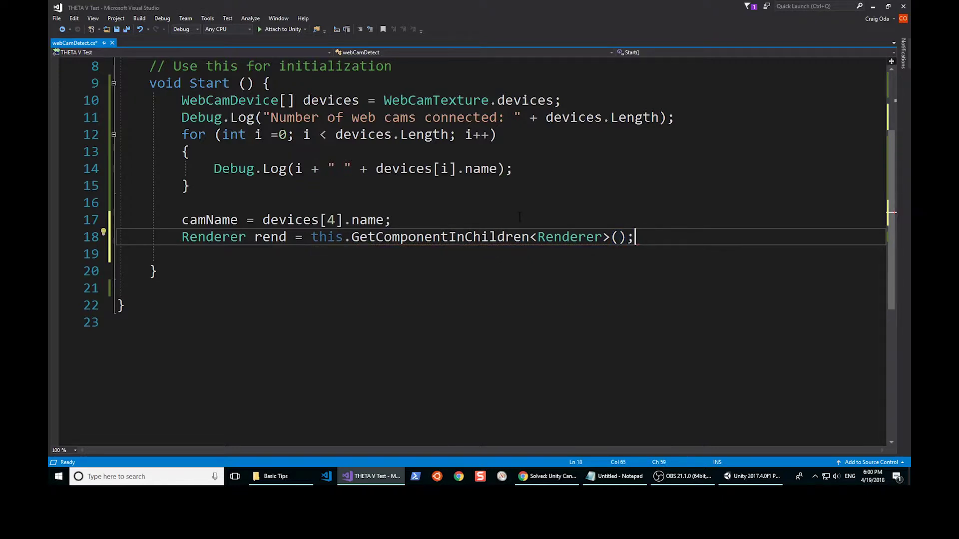
Add 'WebCamTexture mycam = new WebCamTexture();' on the next line.
{"action": "key", "text": "Return"}
{"action": "type", "text": "WebCamT"}
{"action": "key", "text": "Tab"}
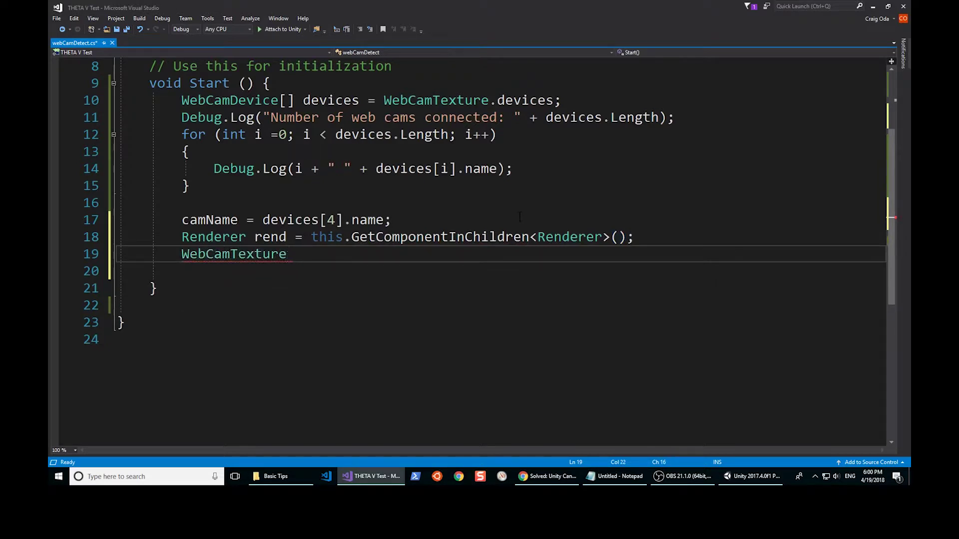
{"action": "type", "text": "my"}
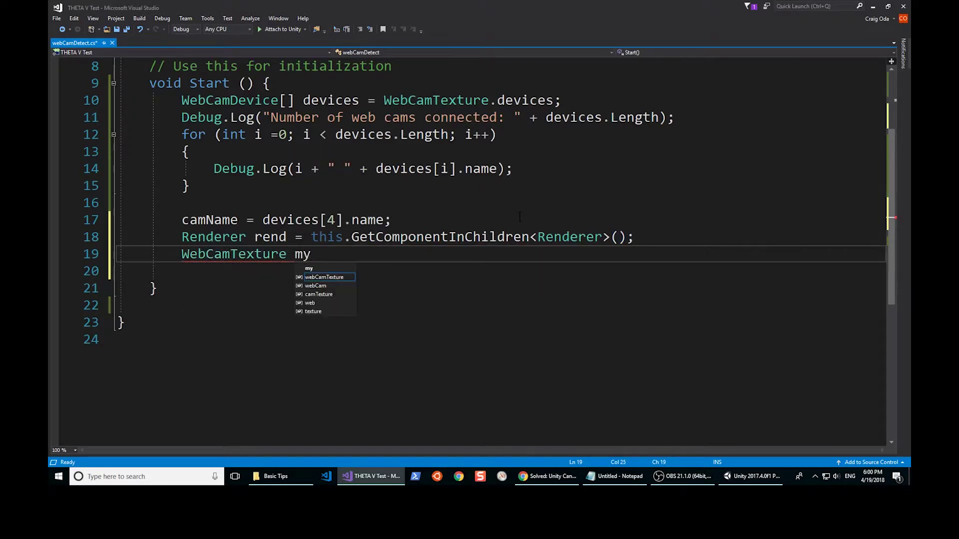
{"action": "type", "text": "cam = "}
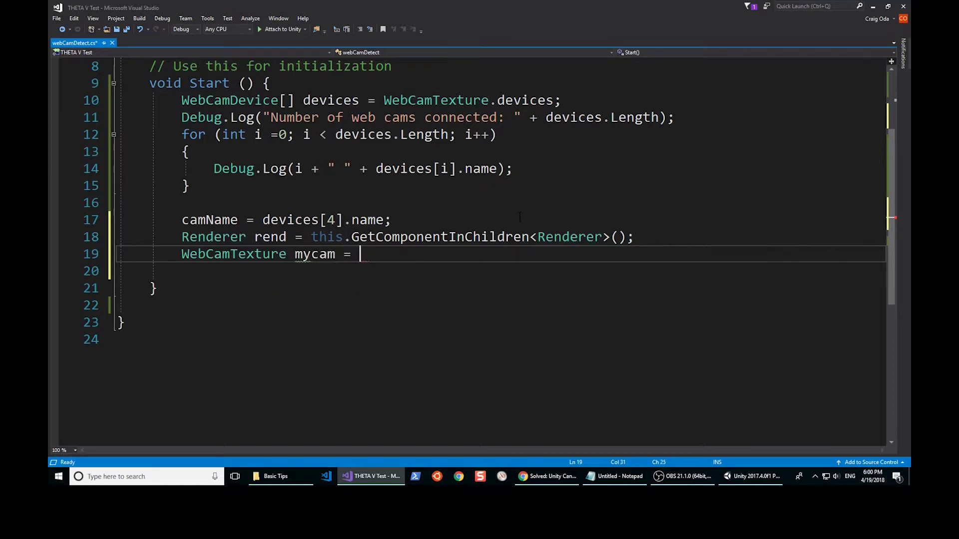
{"action": "type", "text": "new"}
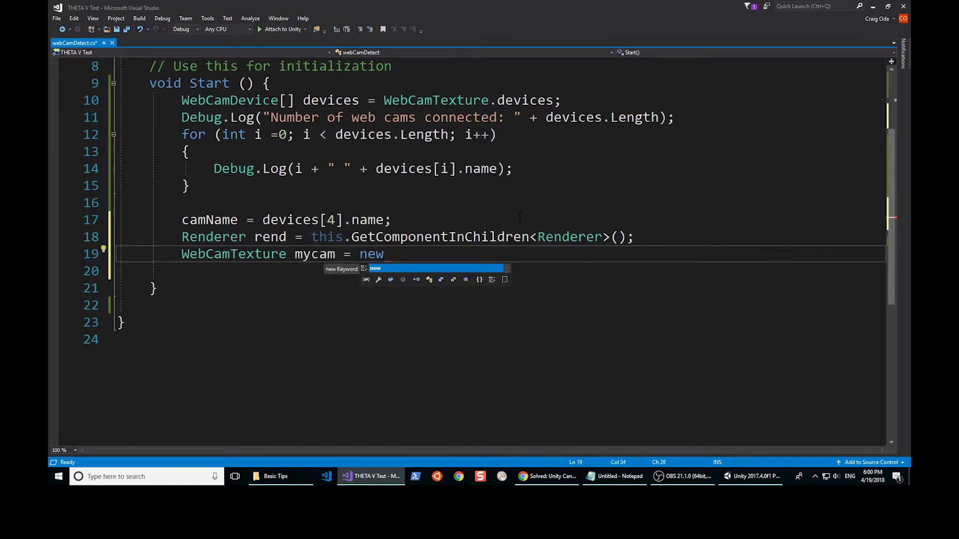
{"action": "type", "text": " WebCam"}
{"action": "key", "text": "Tab"}
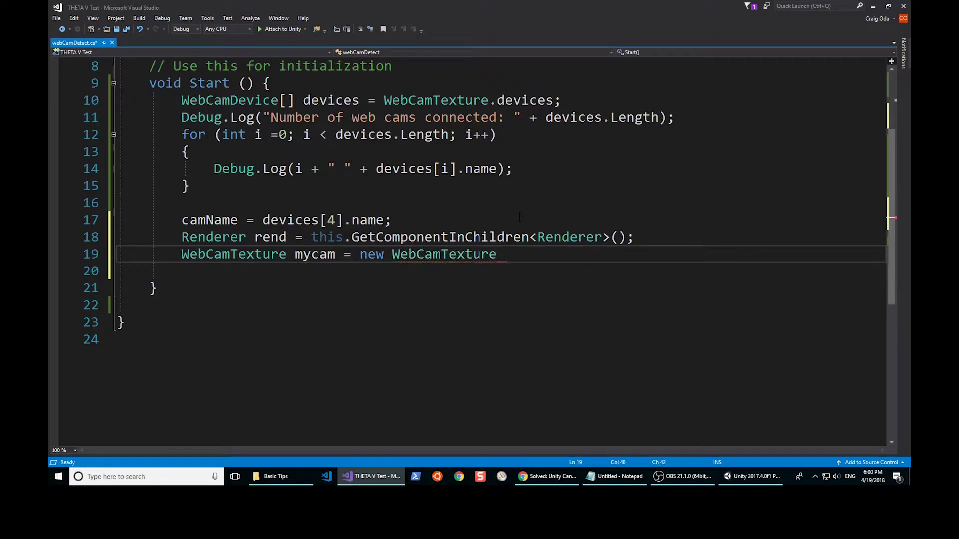
{"action": "type", "text": "("}
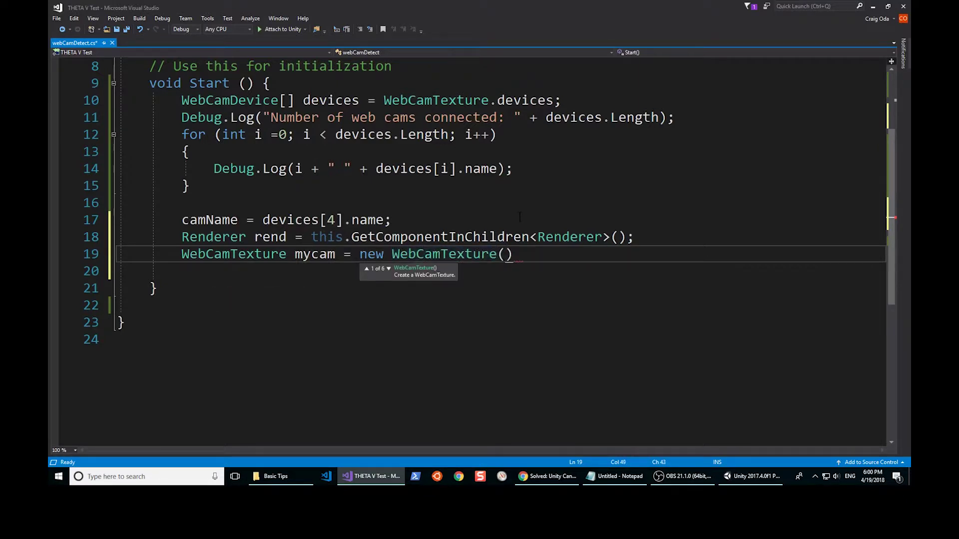
{"action": "type", "text": ");"}
{"action": "key", "text": "Return"}
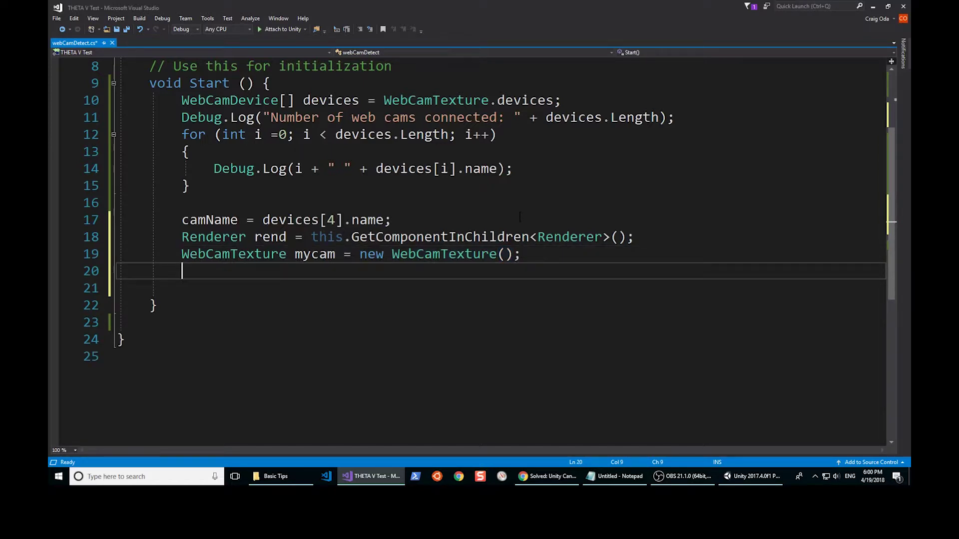
{"action": "type", "text": "my"}
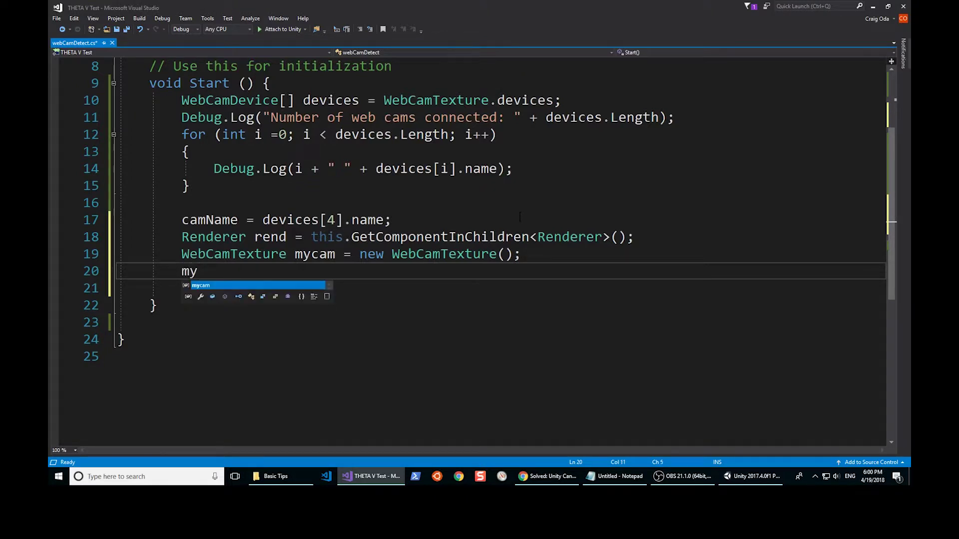
Add mycam.deviceName = camName, rend.material.mainTexture = mycam, mycam.Play(), and save.
{"action": "key", "text": "Tab"}
{"action": "type", "text": ".de"}
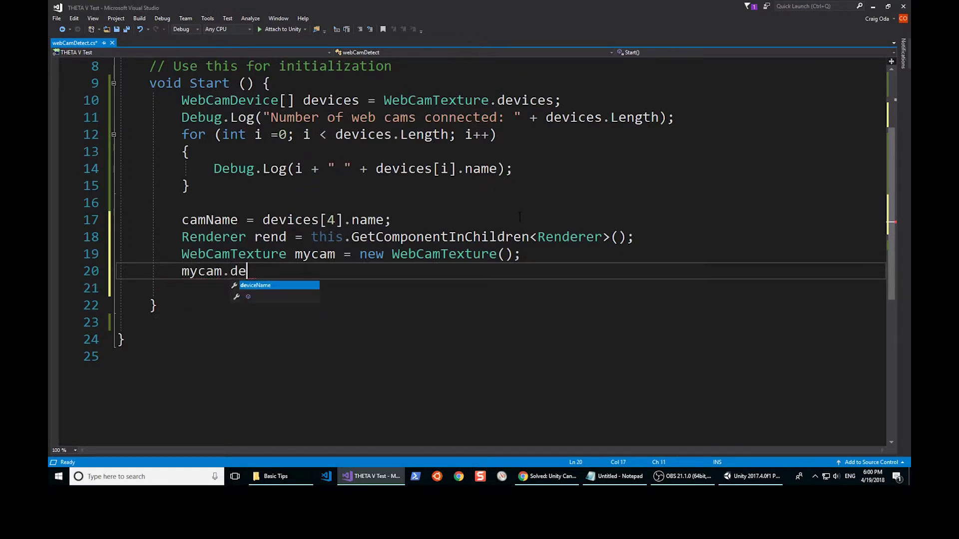
{"action": "type", "text": "vice"}
{"action": "key", "text": "Tab"}
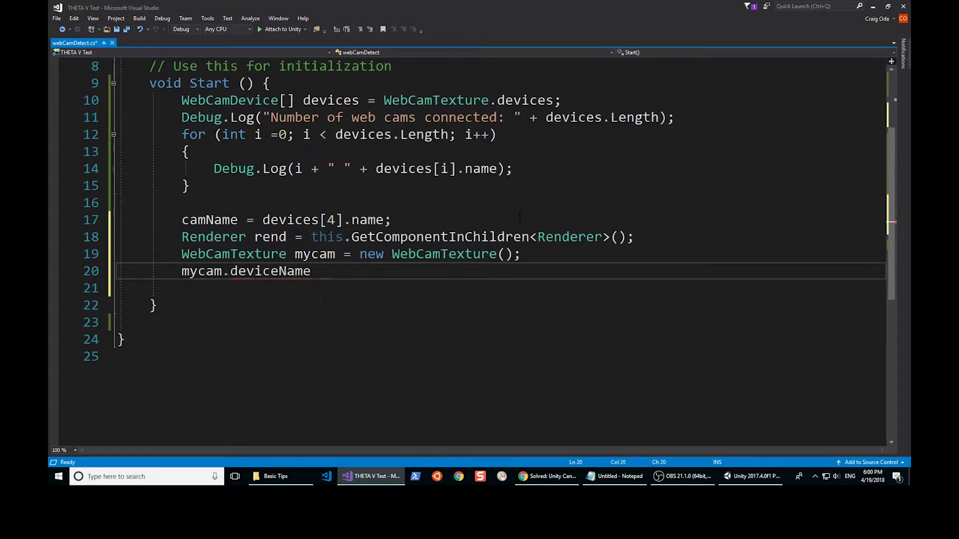
{"action": "type", "text": "= cam"}
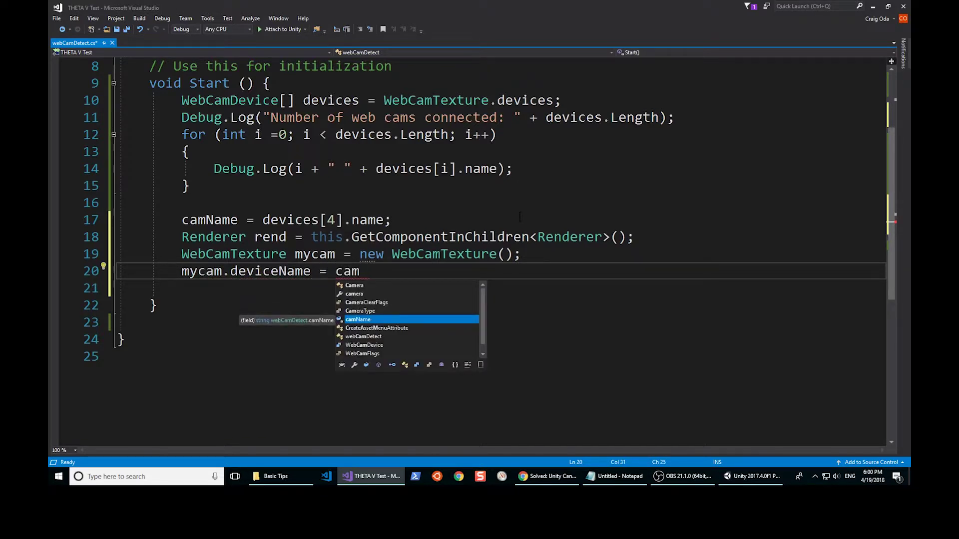
{"action": "type", "text": "Name;"}
{"action": "key", "text": "Return"}
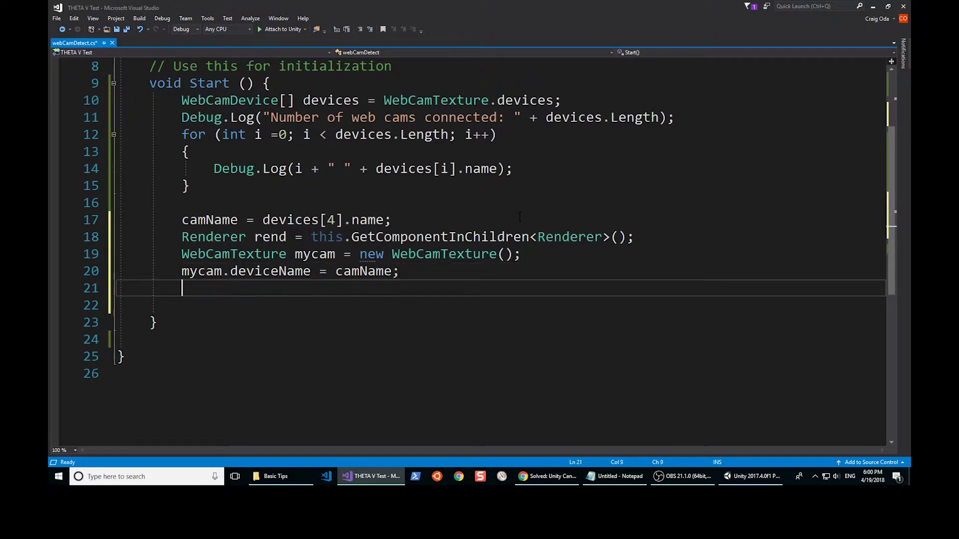
{"action": "type", "text": "rend.material."}
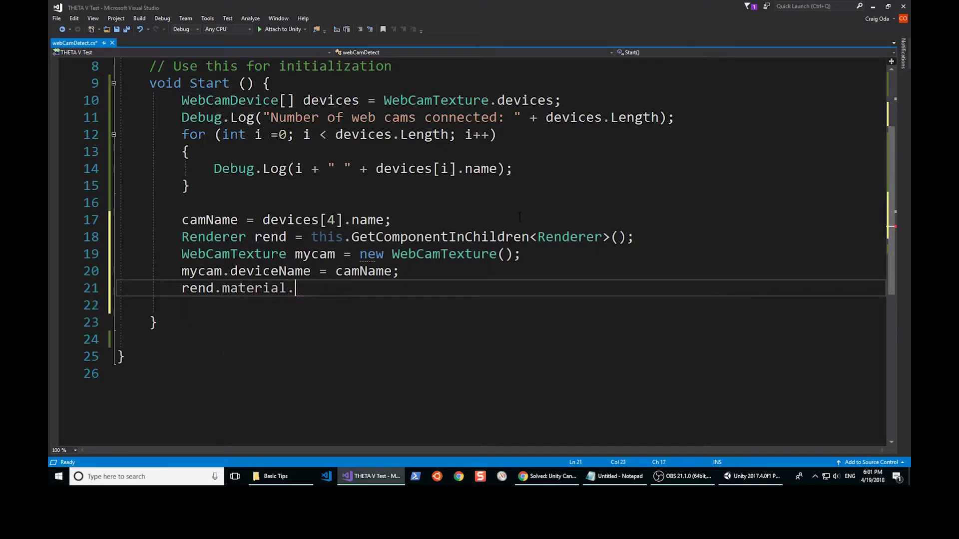
{"action": "type", "text": "main"}
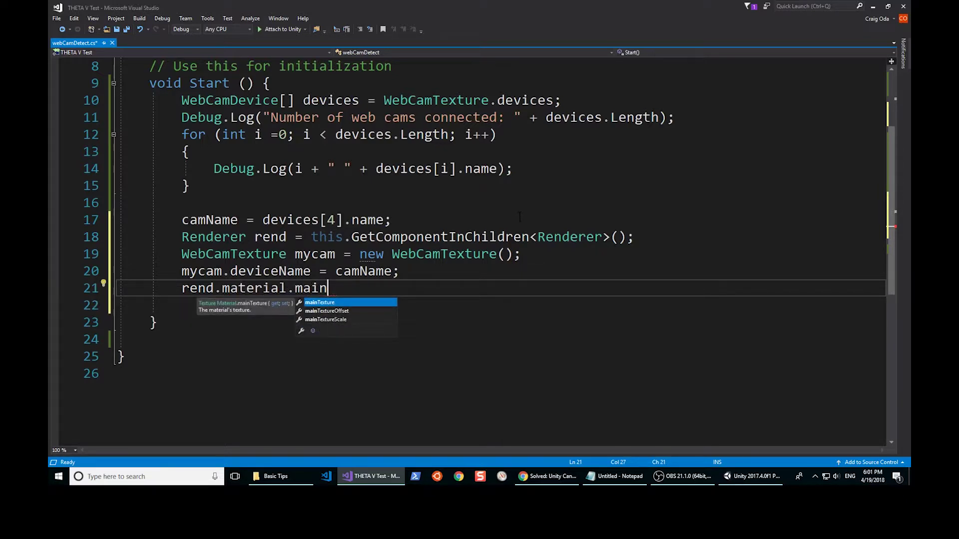
{"action": "type", "text": "Texture = mycam"}
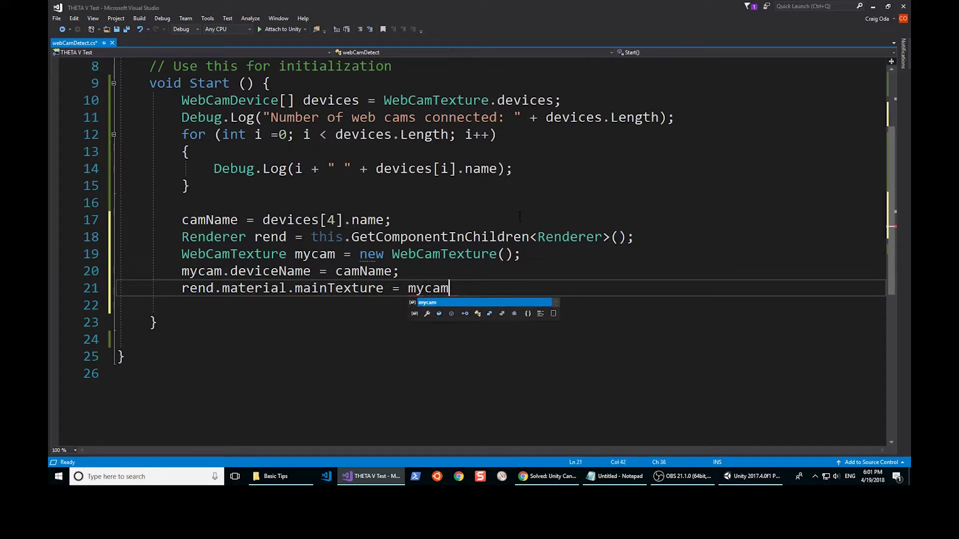
{"action": "type", "text": ";"}
{"action": "key", "text": "Return"}
{"action": "type", "text": "mycam.Play"}
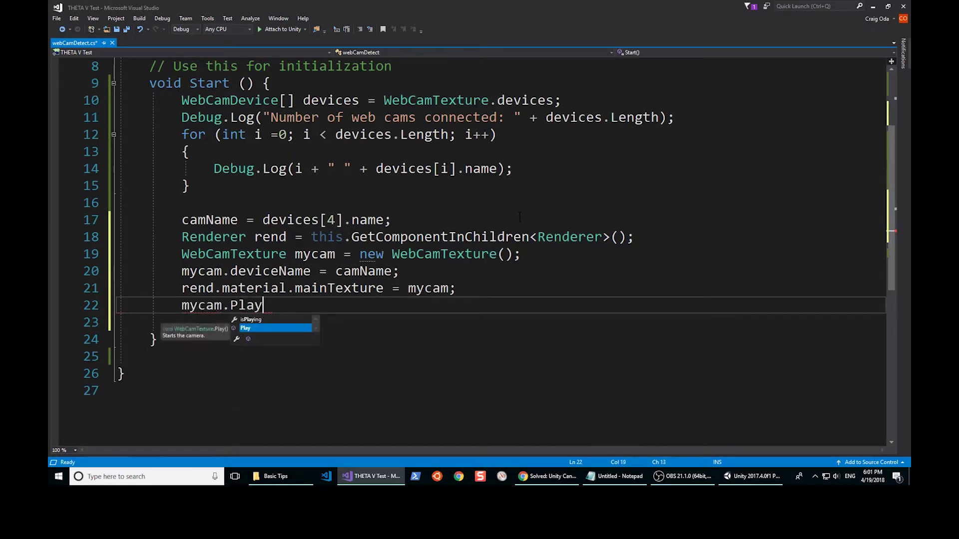
{"action": "type", "text": "()"}
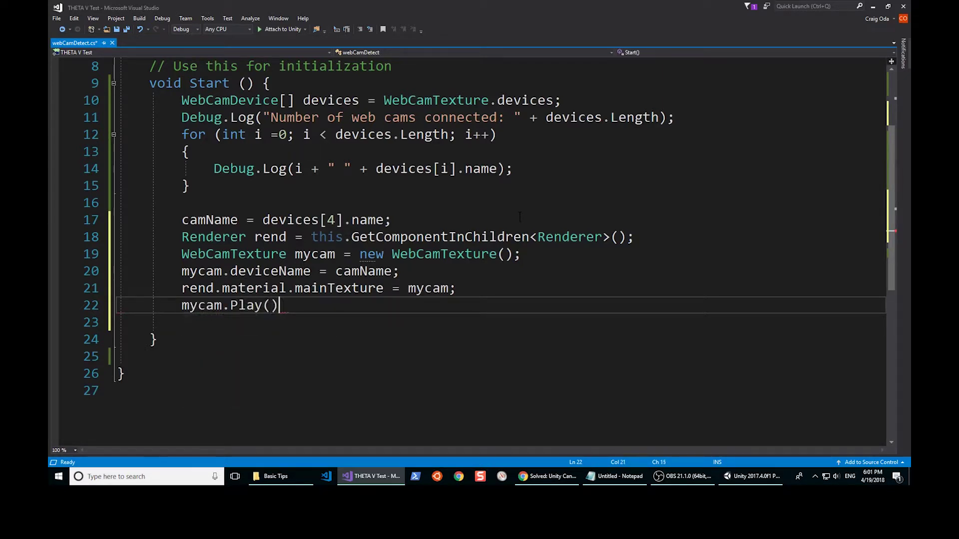
{"action": "type", "text": ";"}
{"action": "key", "text": "ctrl+s"}
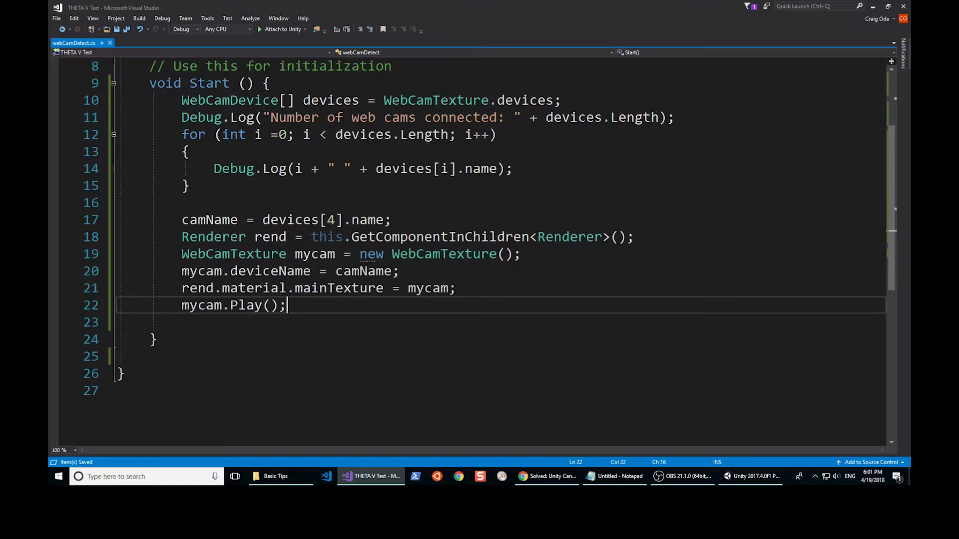
Back in Unity, enter play mode so the sphere shows the live THETA 360° feed.
{"action": "key", "text": "alt+Tab"}
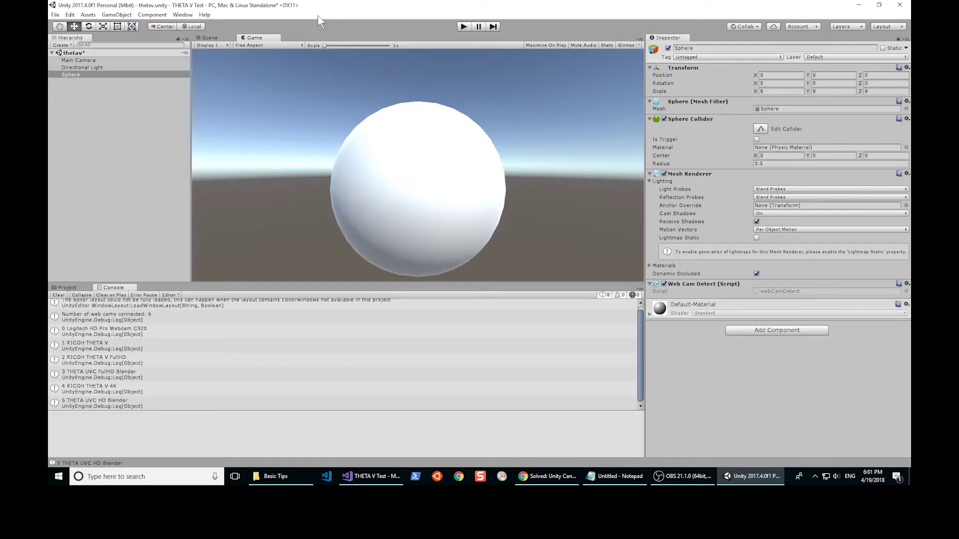
{"action": "left_click", "coordinate": [464, 27]}
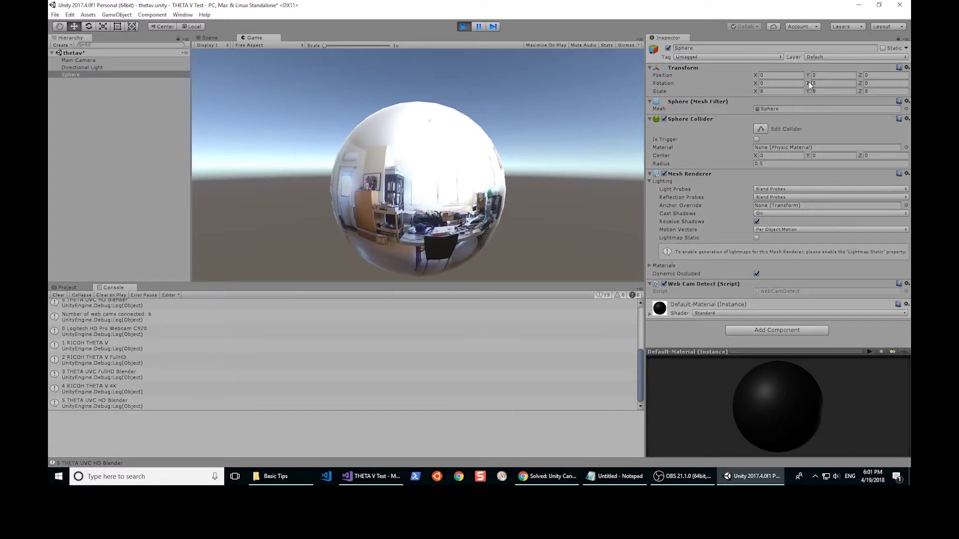
Scrub the sphere's Y rotation to turn the live view, then reset it to 0 facing the desk.
{"action": "left_click_drag", "start_coordinate": [809, 81], "coordinate": [830, 81]}
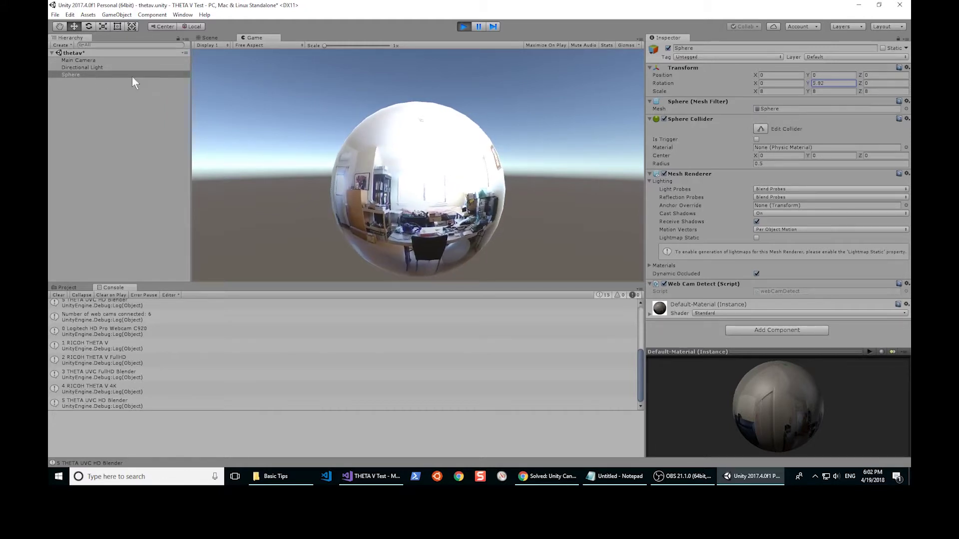
{"action": "mouse_move", "coordinate": [809, 85]}
{"action": "left_mouse_down"}
{"action": "mouse_move", "coordinate": [353, 128]}
{"action": "mouse_move", "coordinate": [532, 38]}
{"action": "mouse_move", "coordinate": [578, 26]}
{"action": "left_mouse_up"}
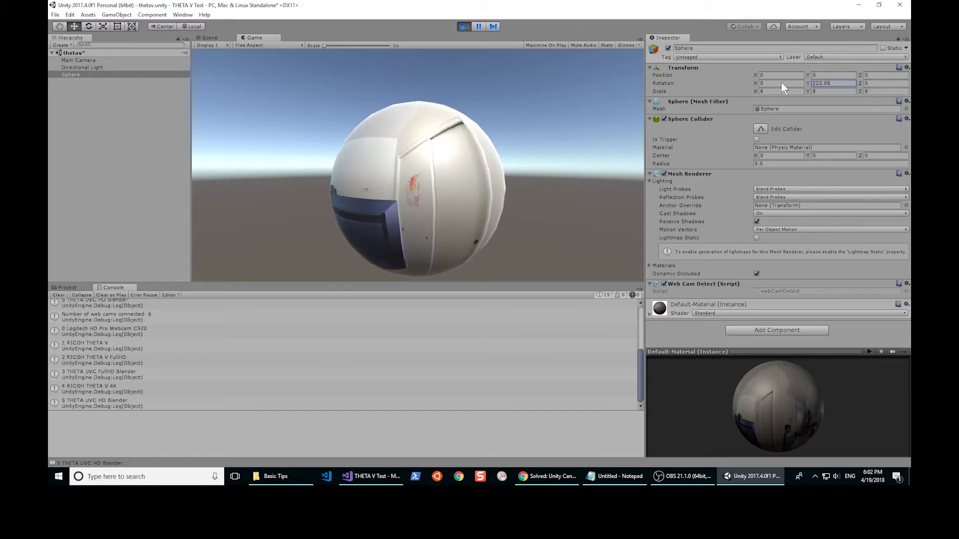
{"action": "left_click_drag", "start_coordinate": [812, 83], "coordinate": [820, 81]}
{"action": "type", "text": "0"}
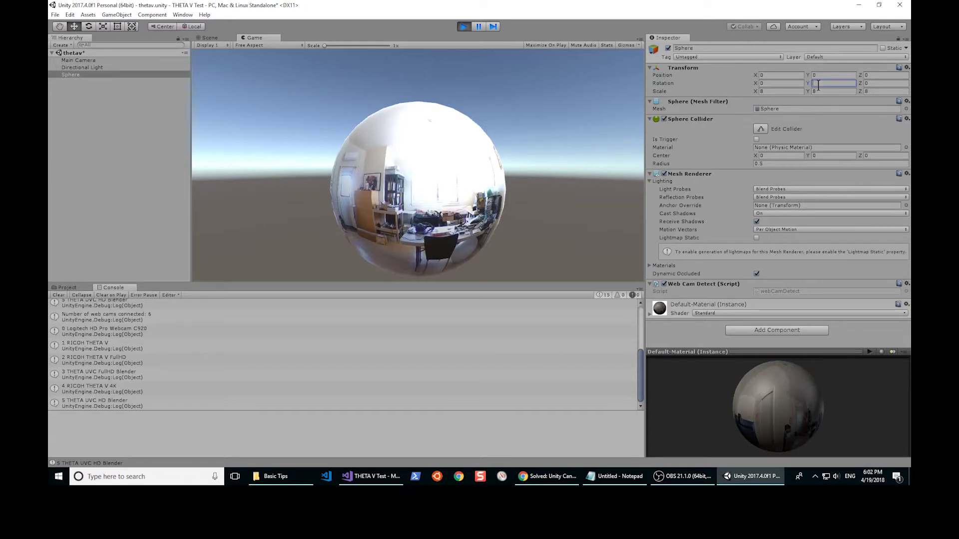
Scale the sphere to 12 on X, Y and Z, then to 20 on all three axes.
{"action": "left_click", "coordinate": [794, 92]}
{"action": "type", "text": "12"}
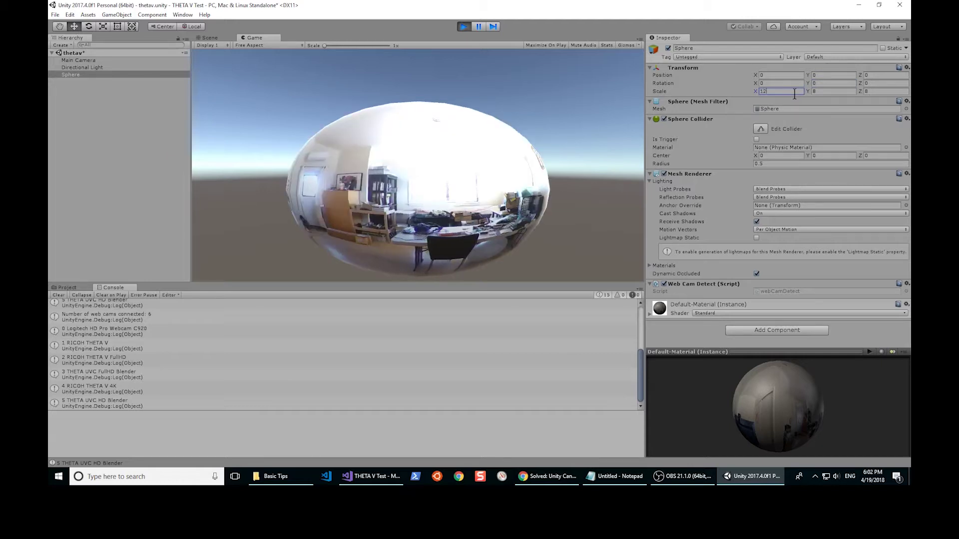
{"action": "key", "text": "Tab"}
{"action": "type", "text": "1"}
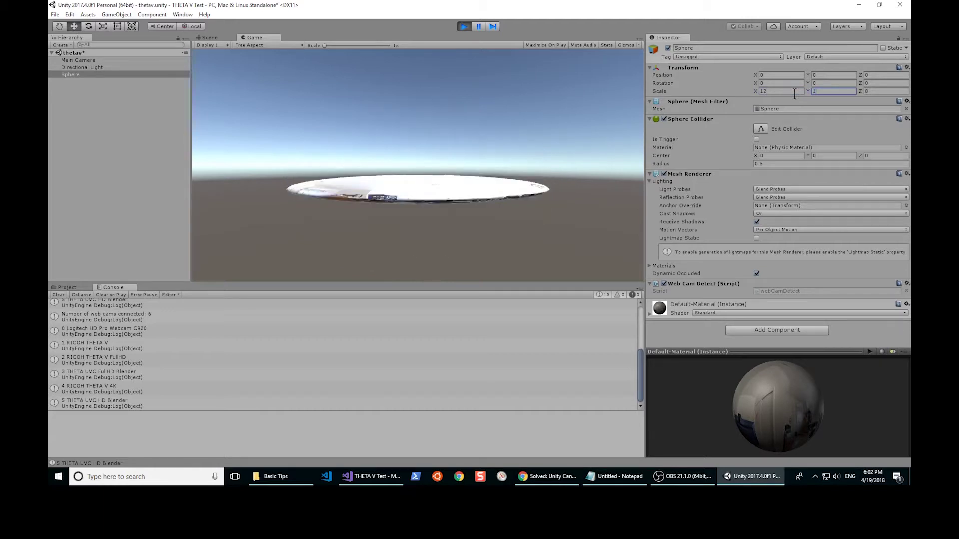
{"action": "type", "text": "2"}
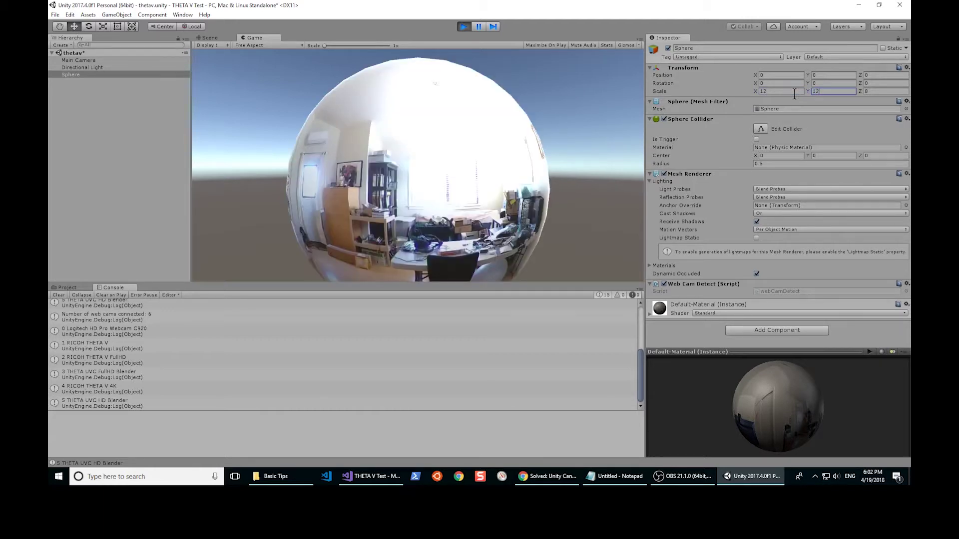
{"action": "key", "text": "Tab"}
{"action": "type", "text": "12"}
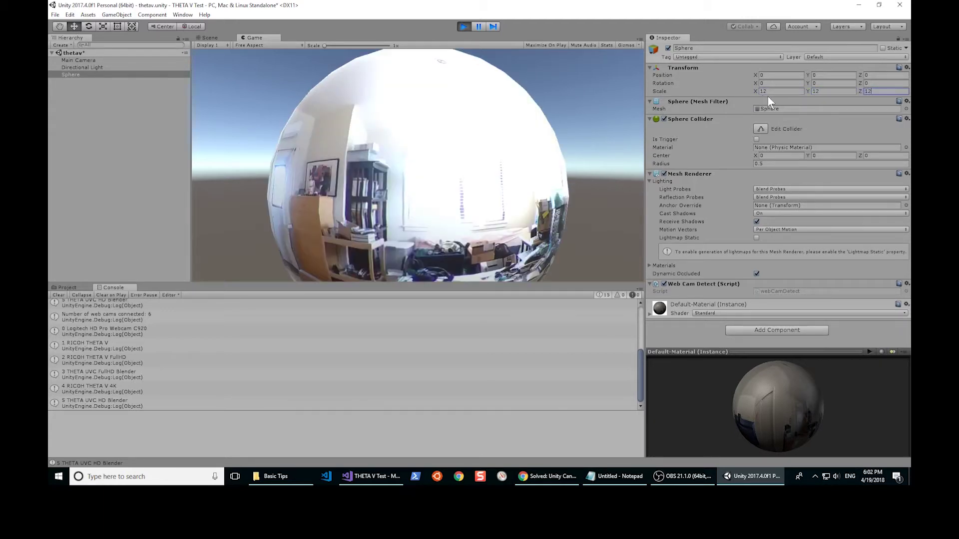
{"action": "left_click", "coordinate": [771, 90]}
{"action": "left_click", "coordinate": [771, 90]}
{"action": "key", "text": "BackSpace"}
{"action": "key", "text": "BackSpace"}
{"action": "type", "text": "20"}
{"action": "key", "text": "Tab"}
{"action": "type", "text": "20"}
{"action": "key", "text": "Tab"}
{"action": "type", "text": "20"}
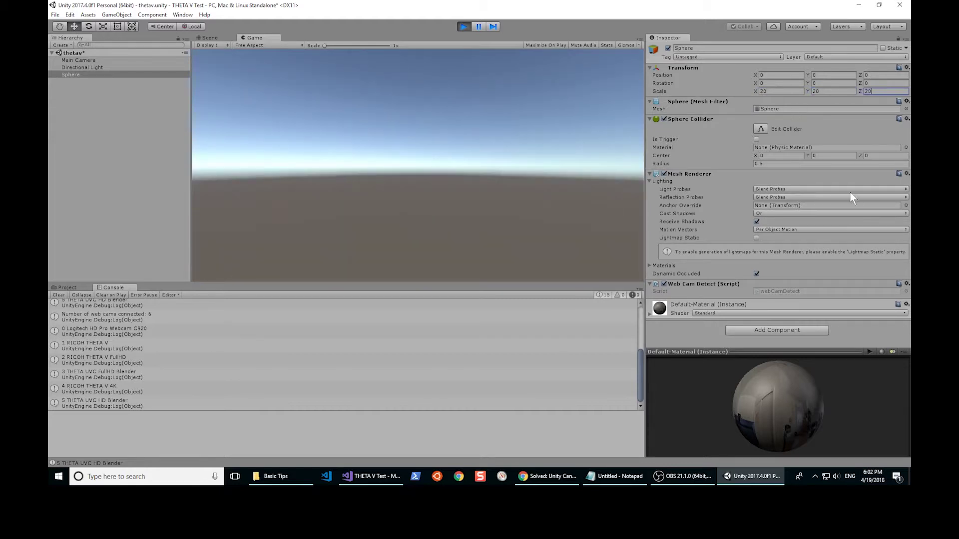
Glance at the script, then turn the sphere to about -72° Y and tilt it on X toward the door.
{"action": "key", "text": "alt+Tab"}
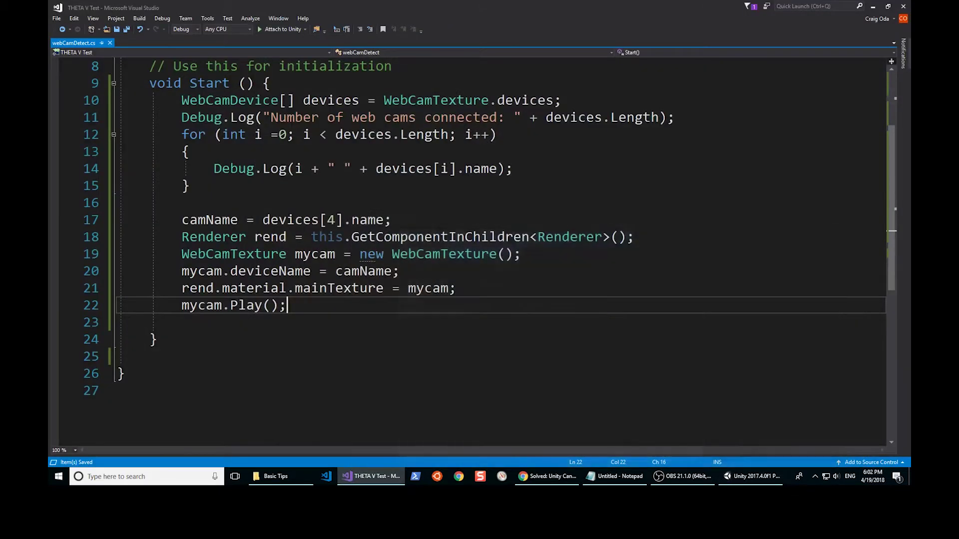
{"action": "key", "text": "alt+Tab"}
{"action": "key", "text": "alt+Tab"}
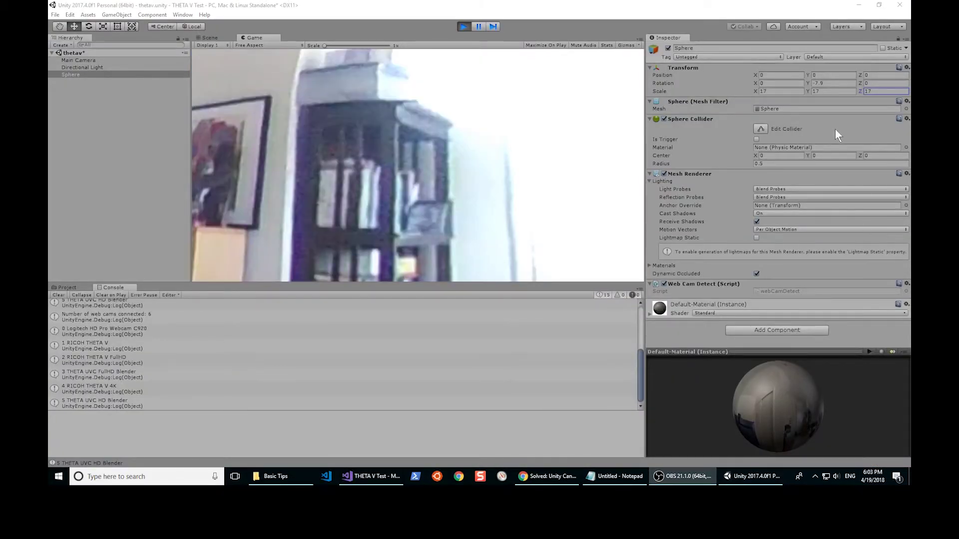
{"action": "mouse_move", "coordinate": [809, 83]}
{"action": "left_mouse_down"}
{"action": "mouse_move", "coordinate": [466, 105]}
{"action": "mouse_move", "coordinate": [139, 111]}
{"action": "mouse_move", "coordinate": [879, 117]}
{"action": "mouse_move", "coordinate": [405, 113]}
{"action": "mouse_move", "coordinate": [479, 110]}
{"action": "left_mouse_up"}
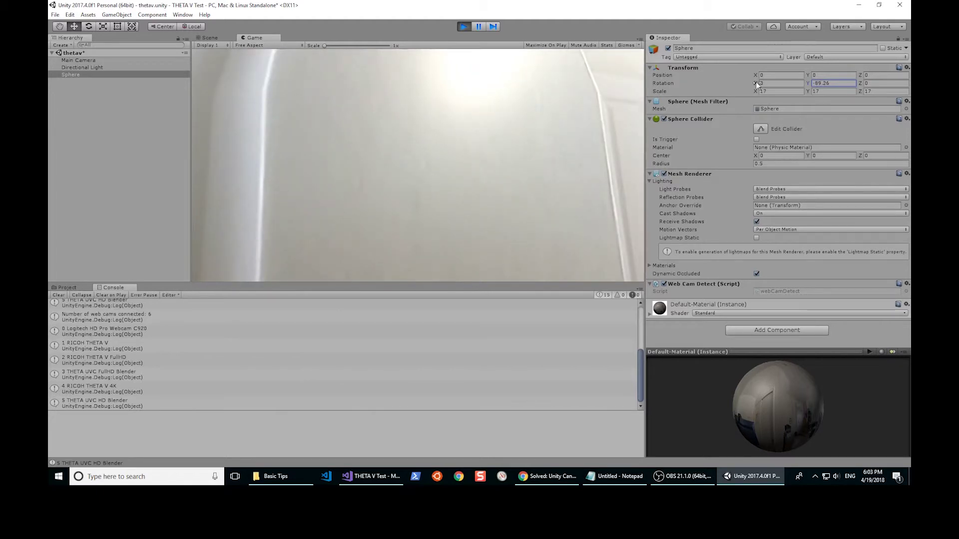
{"action": "left_click_drag", "start_coordinate": [811, 89], "coordinate": [905, 85]}
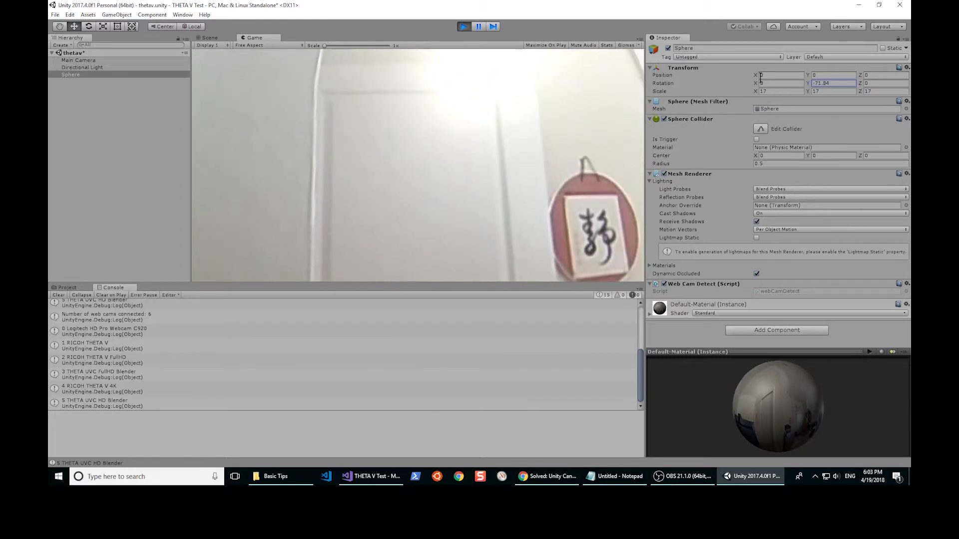
{"action": "left_click_drag", "start_coordinate": [757, 83], "coordinate": [754, 86]}
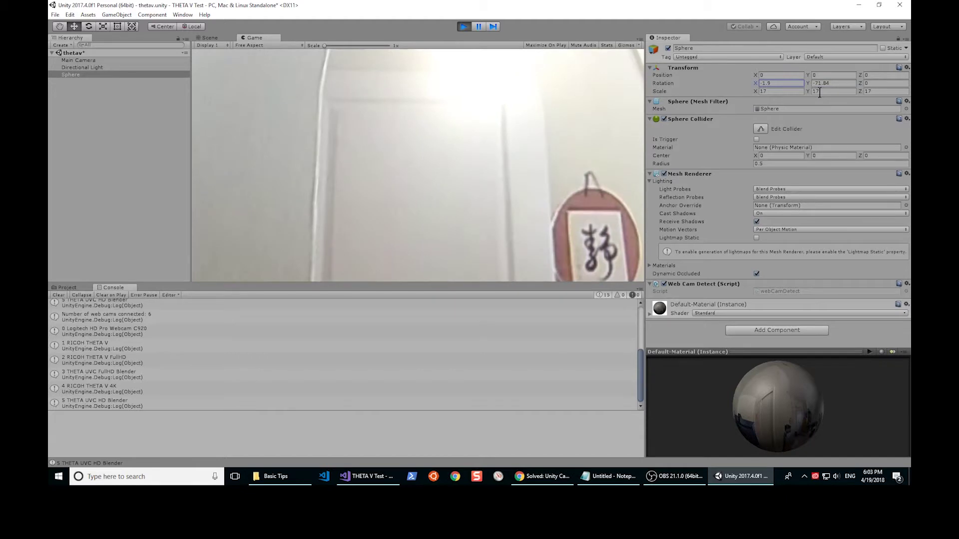
{"action": "left_click", "coordinate": [820, 92]}
{"action": "type", "text": "18"}
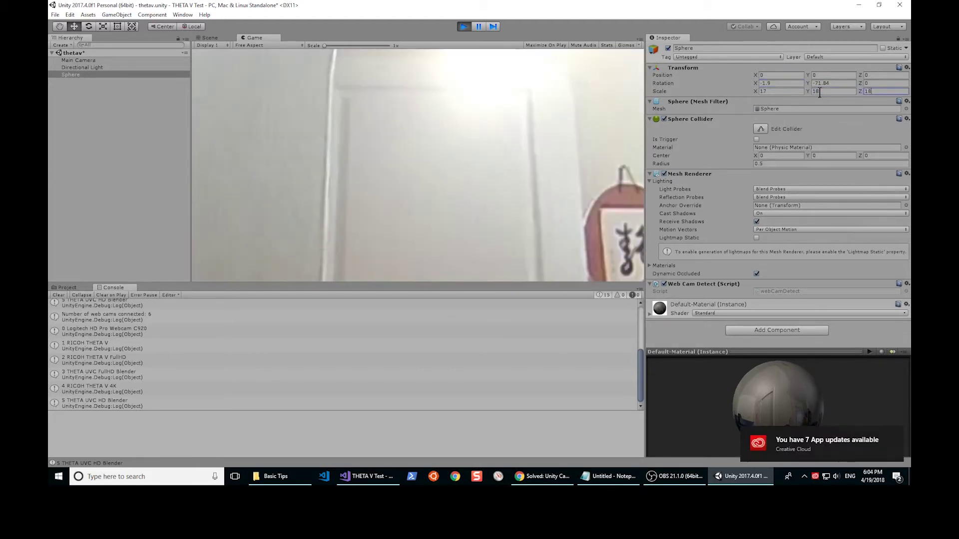
Set the sphere's Y scale to 18, then select Sphere in the Hierarchy.
{"action": "key", "text": "Tab"}
{"action": "type", "text": "18"}
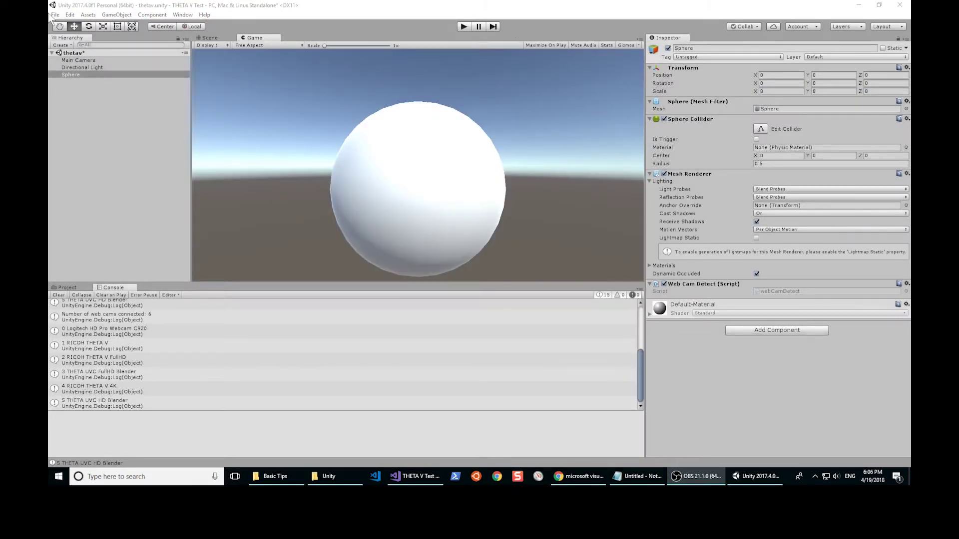
{"action": "left_click", "coordinate": [82, 74]}
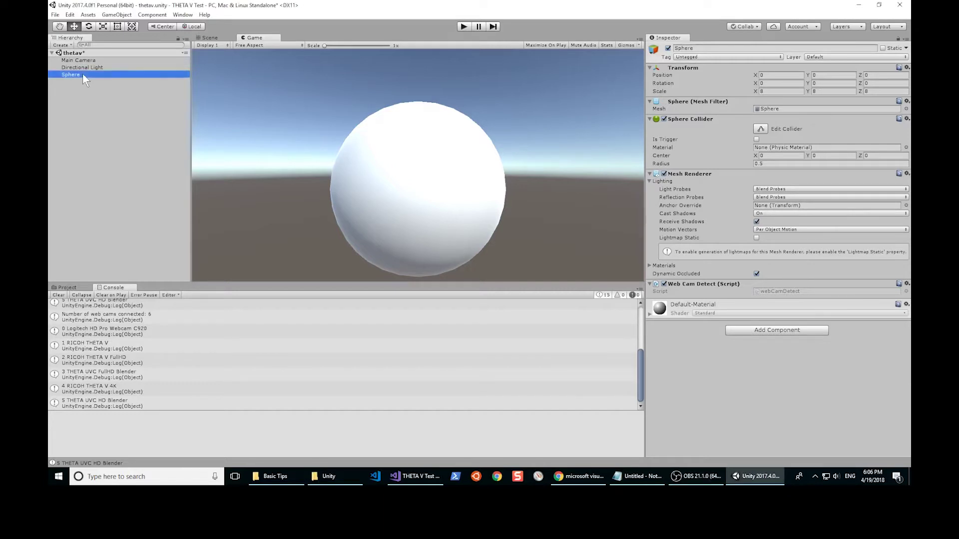
Delete Sphere from the Hierarchy and bring up the Downloads\Unity folder window.
{"action": "right_click", "coordinate": [83, 74]}
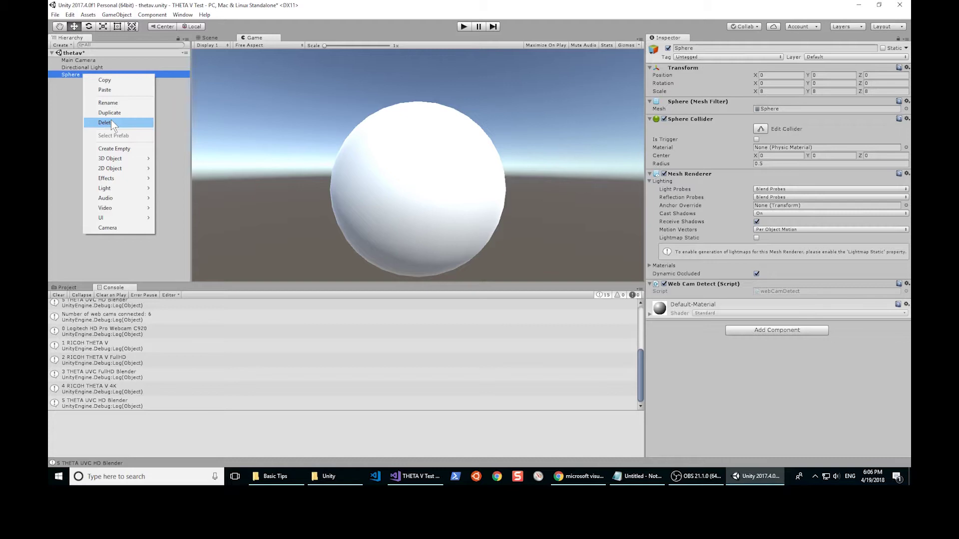
{"action": "left_click", "coordinate": [111, 124]}
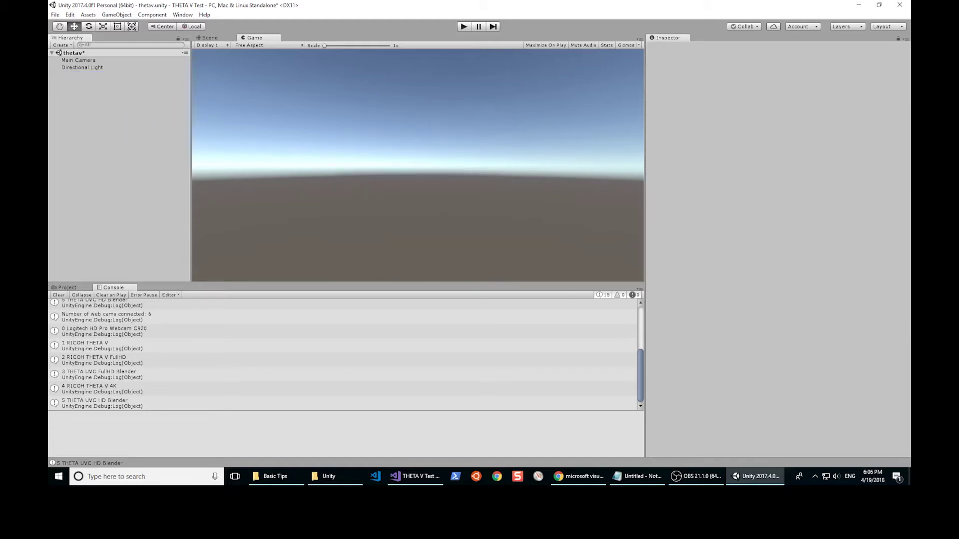
{"action": "left_click", "coordinate": [697, 476]}
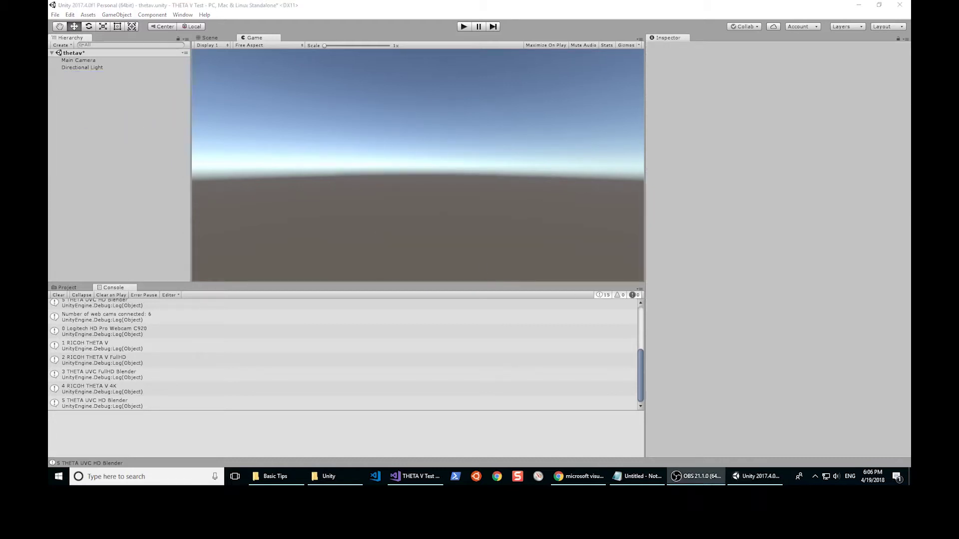
{"action": "left_click", "coordinate": [329, 477]}
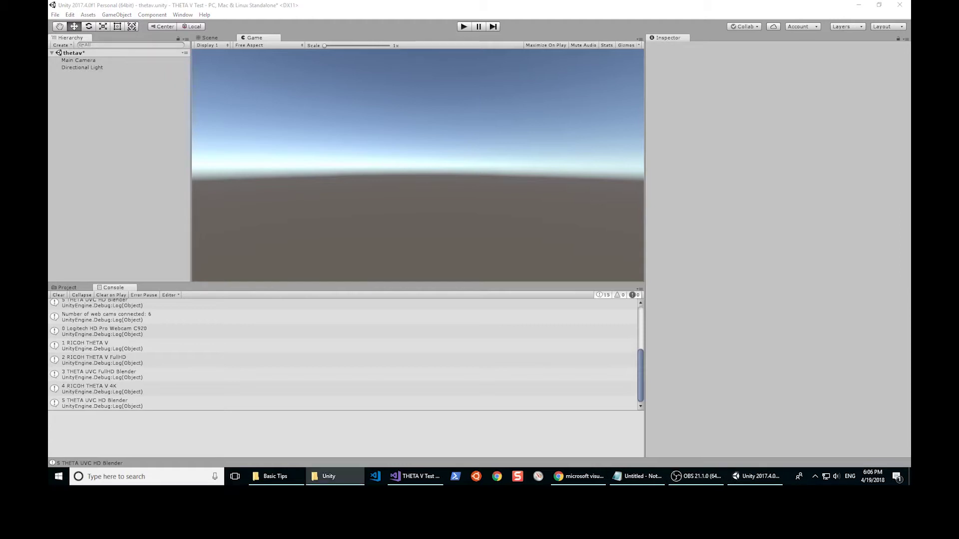
Move the Explorer window aside and show the Assets folder in Unity's Project panel.
{"action": "mouse_move", "coordinate": [600, 72]}
{"action": "left_mouse_down"}
{"action": "mouse_move", "coordinate": [489, 63]}
{"action": "mouse_move", "coordinate": [515, 68]}
{"action": "left_mouse_up"}
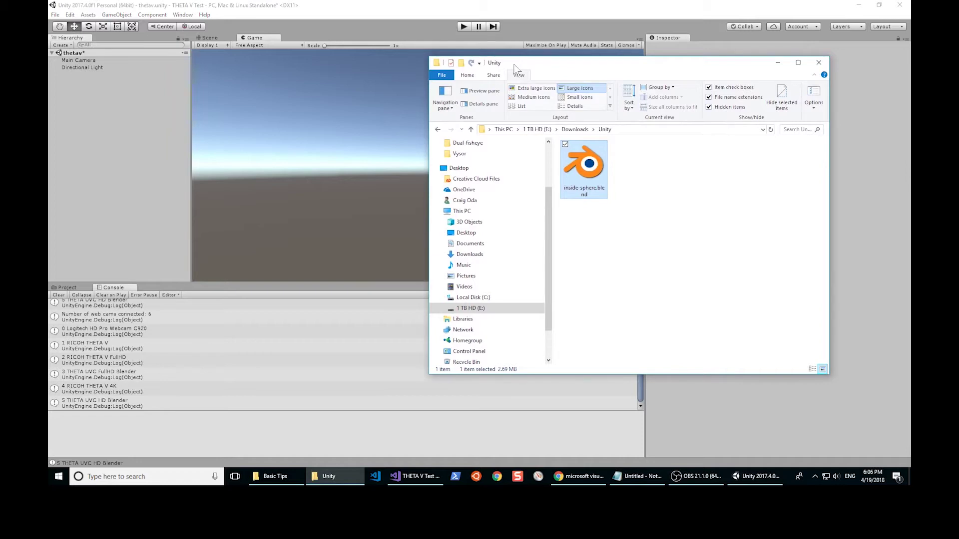
{"action": "left_click_drag", "start_coordinate": [515, 68], "coordinate": [873, 157]}
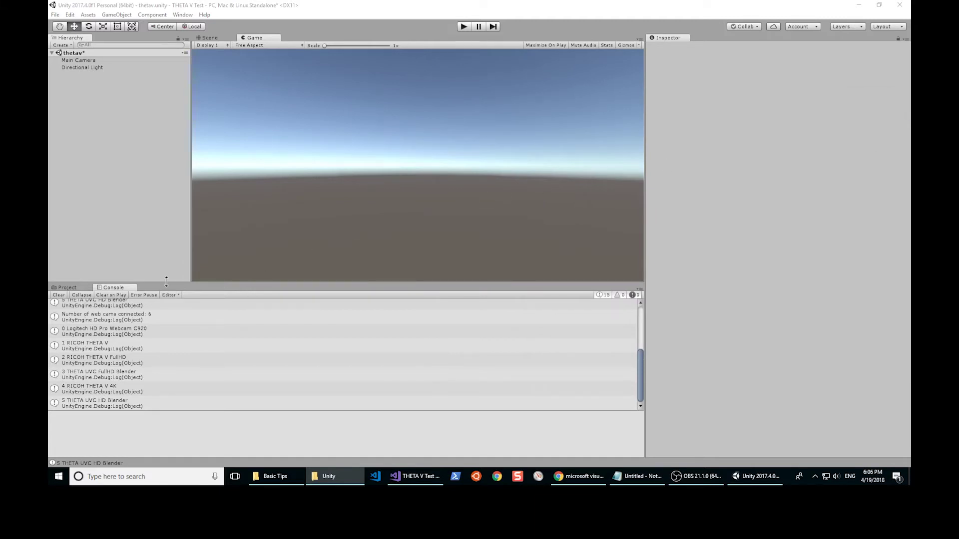
{"action": "left_click", "coordinate": [71, 288]}
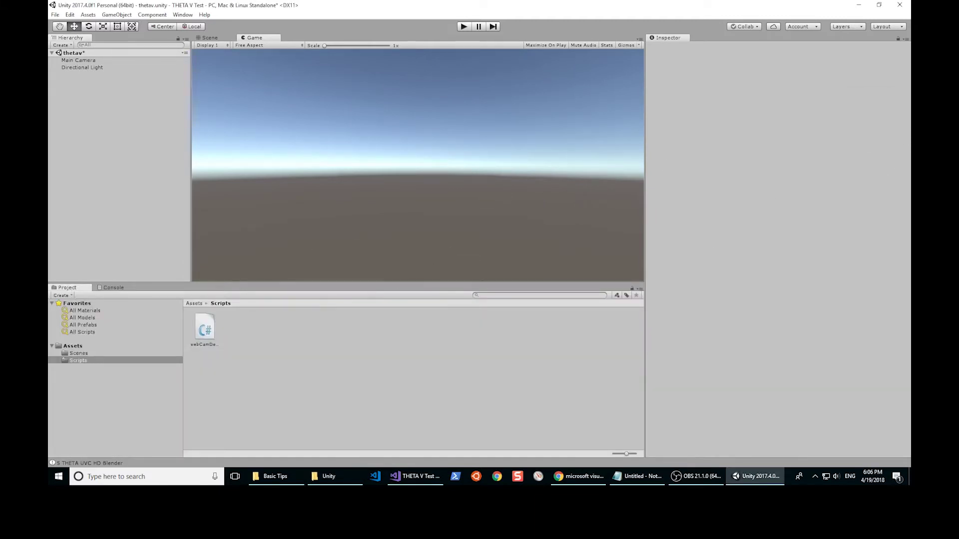
{"action": "left_click", "coordinate": [194, 304]}
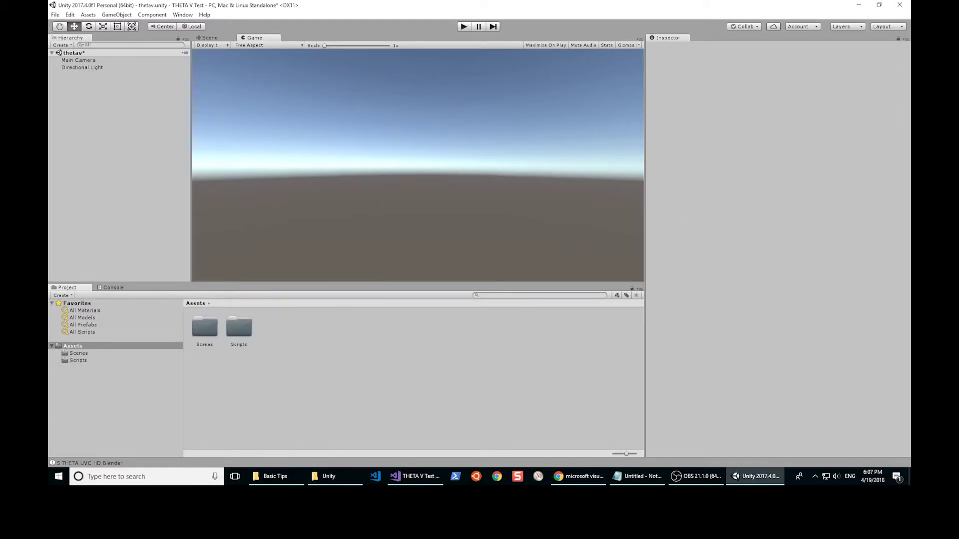
Import inside-sphere.blend from Explorer into Assets and drop it into the Hierarchy.
{"action": "left_click_drag", "start_coordinate": [910, 105], "coordinate": [705, 70]}
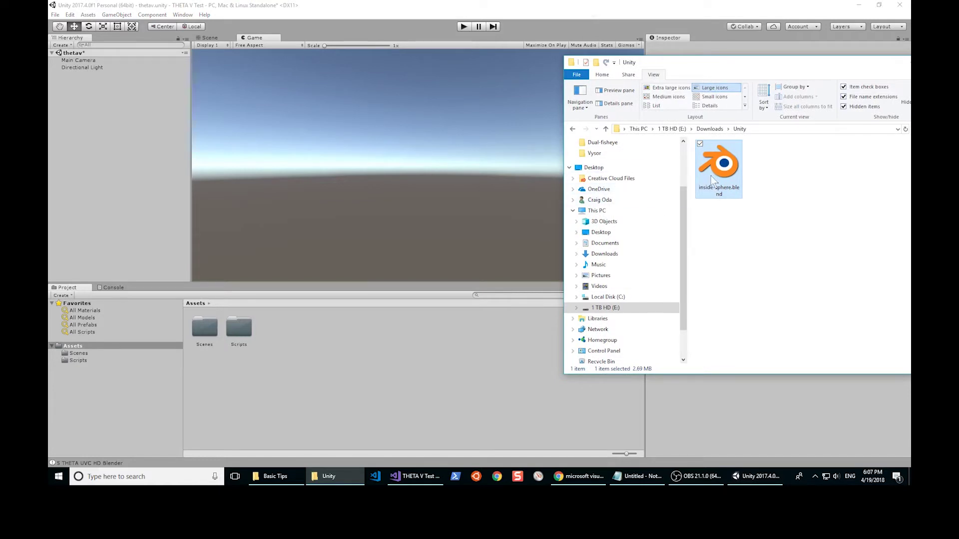
{"action": "mouse_move", "coordinate": [711, 176]}
{"action": "left_mouse_down"}
{"action": "mouse_move", "coordinate": [395, 347]}
{"action": "mouse_move", "coordinate": [403, 341]}
{"action": "left_mouse_up"}
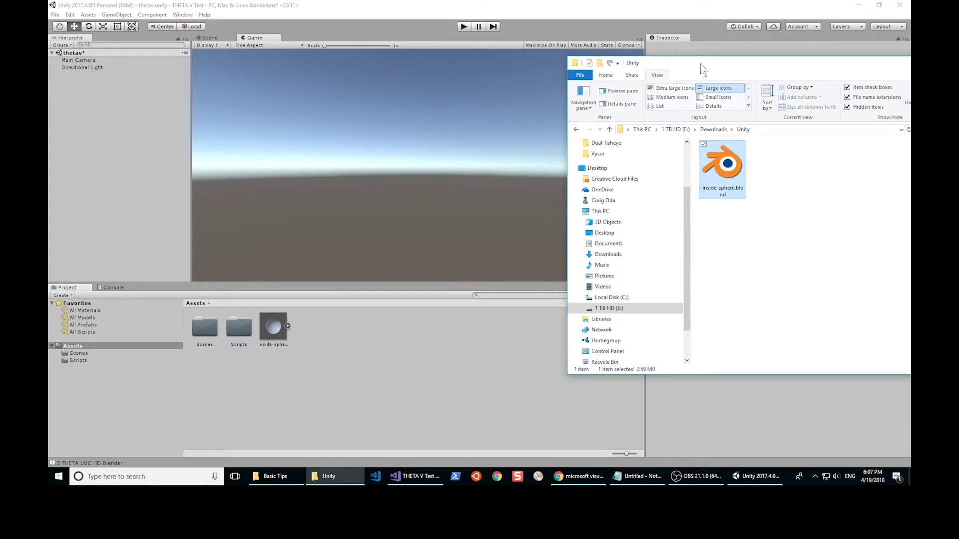
{"action": "left_click_drag", "start_coordinate": [696, 64], "coordinate": [958, 64]}
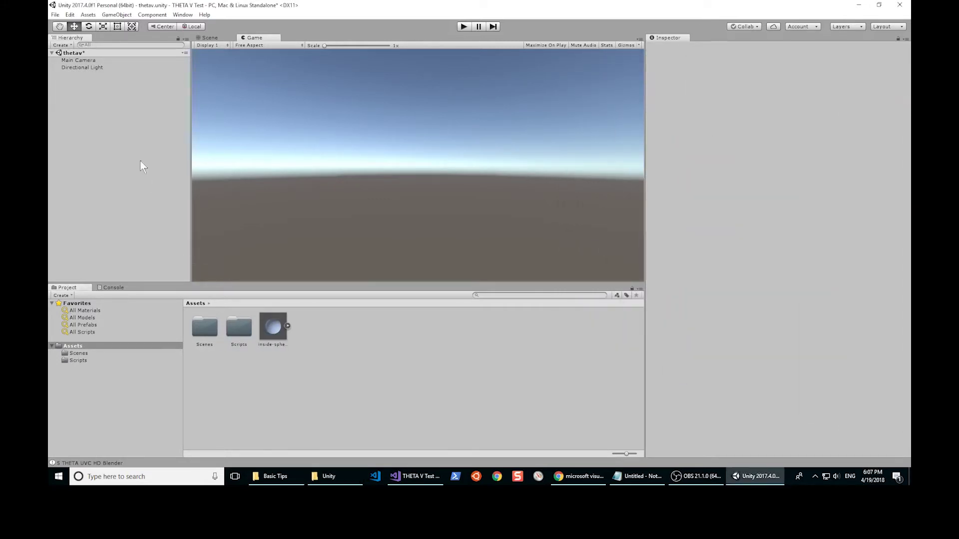
{"action": "left_click_drag", "start_coordinate": [269, 324], "coordinate": [113, 116]}
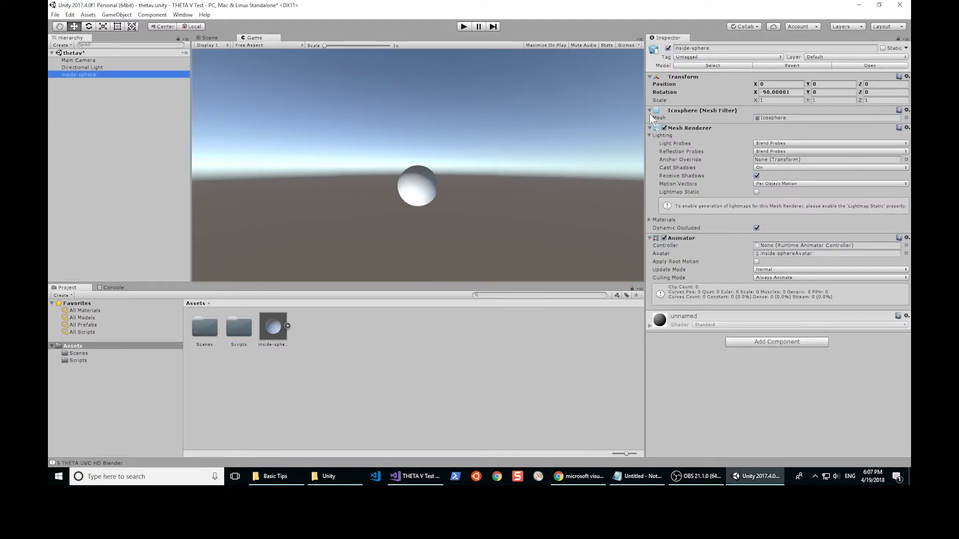
Set the inside-sphere's Scale X, Y and Z to 8.
{"action": "left_click", "coordinate": [782, 101]}
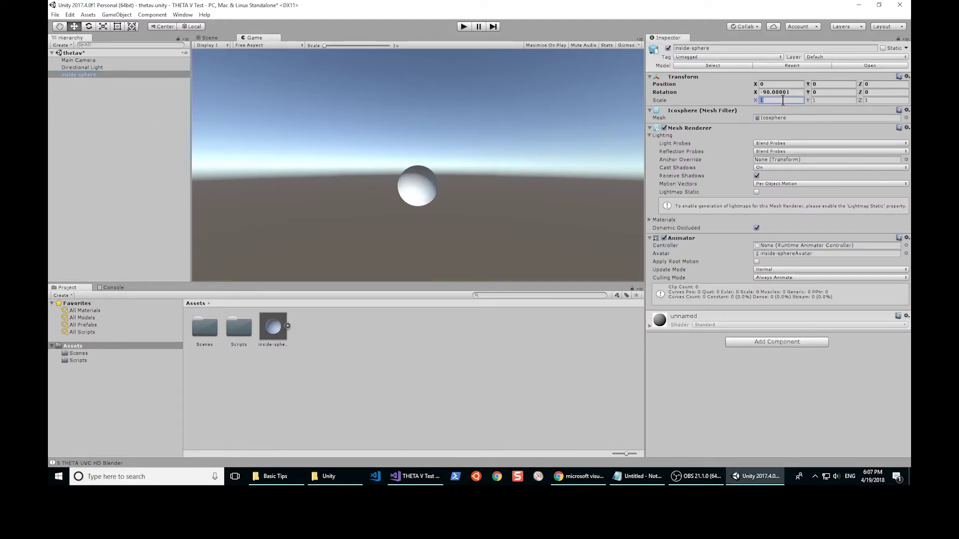
{"action": "type", "text": "8"}
{"action": "key", "text": "Tab"}
{"action": "type", "text": "8"}
{"action": "key", "text": "Tab"}
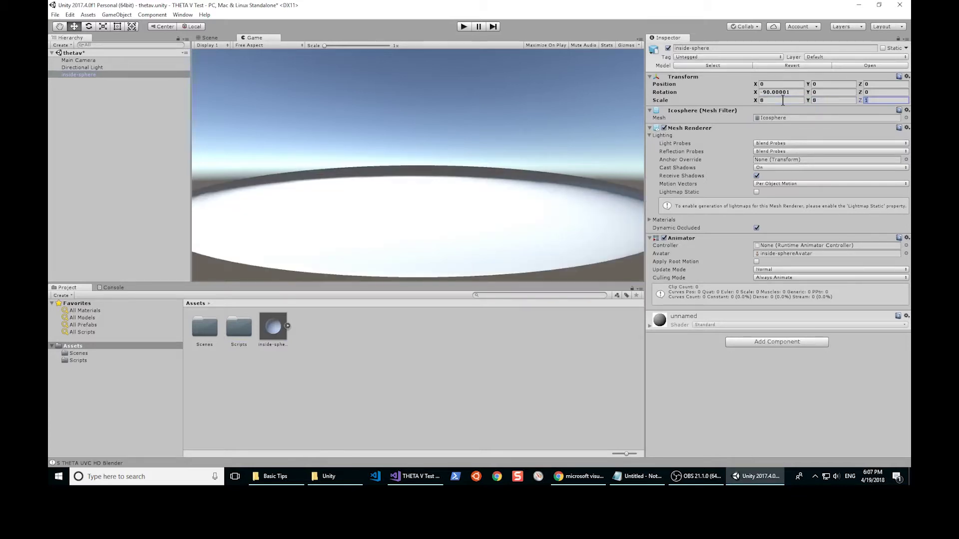
{"action": "type", "text": "8"}
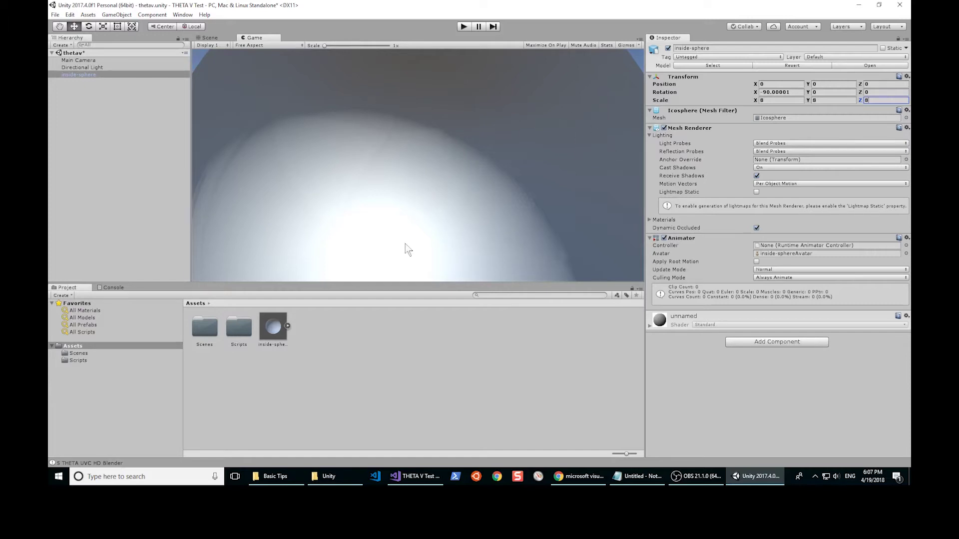
Open the Scripts folder and drag webCamDetect.cs onto the selected inside-sphere's Inspector.
{"action": "double_click", "coordinate": [233, 322]}
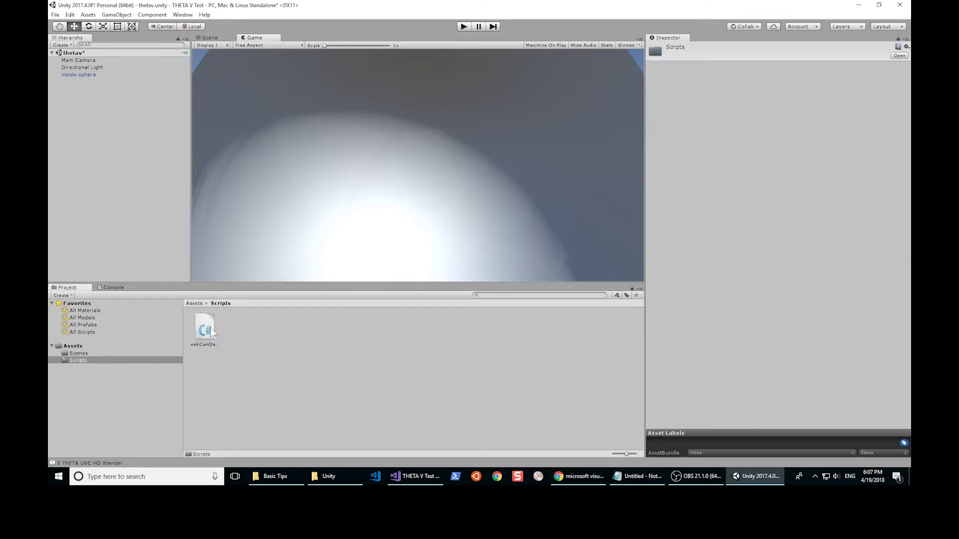
{"action": "left_click", "coordinate": [79, 74]}
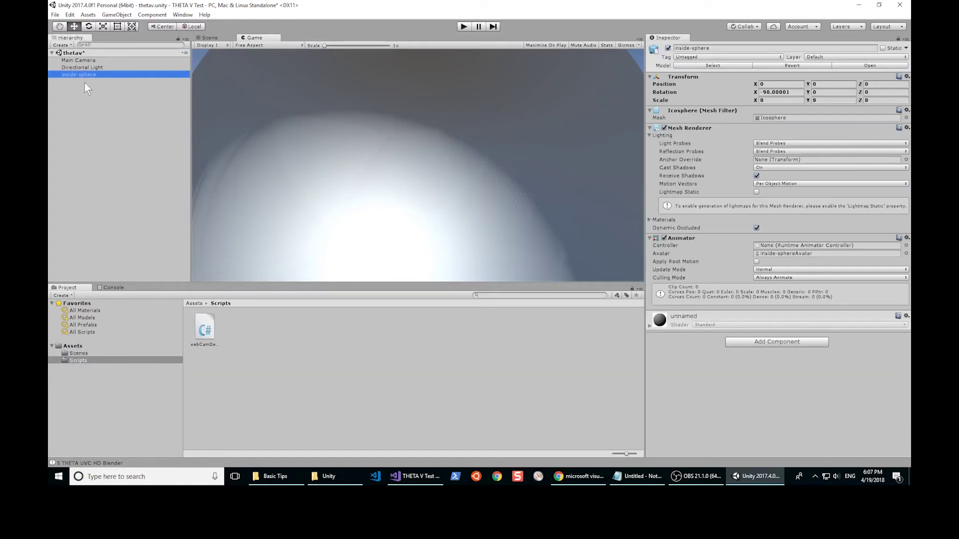
{"action": "left_click_drag", "start_coordinate": [201, 320], "coordinate": [675, 315]}
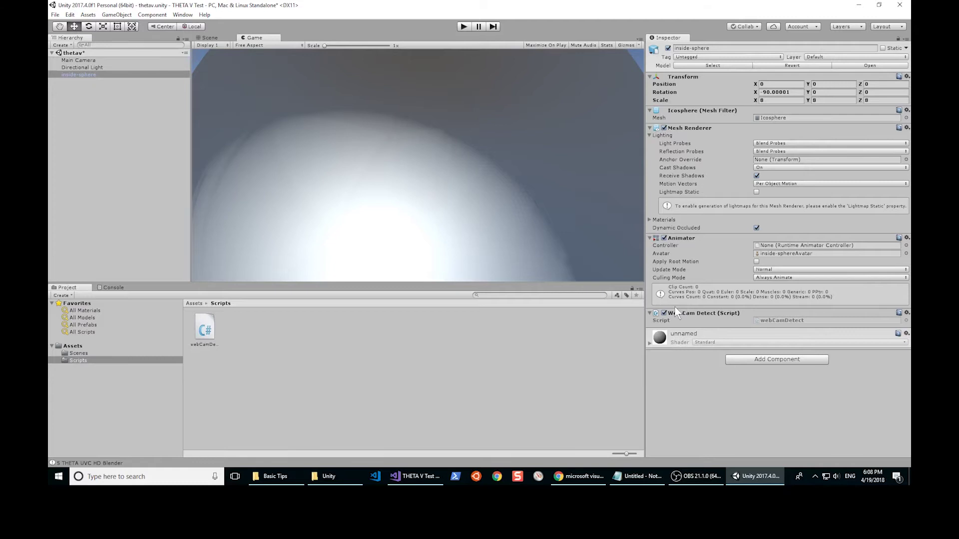
Play the scene, edit inside-sphere Rotation X toward 0, and scrub X and Z to level the room.
{"action": "left_click", "coordinate": [464, 27]}
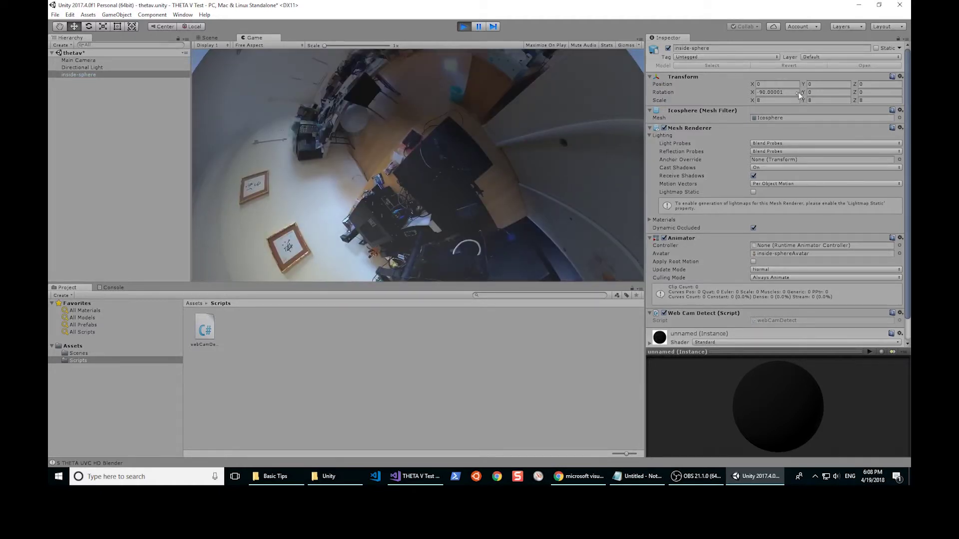
{"action": "left_click", "coordinate": [759, 91]}
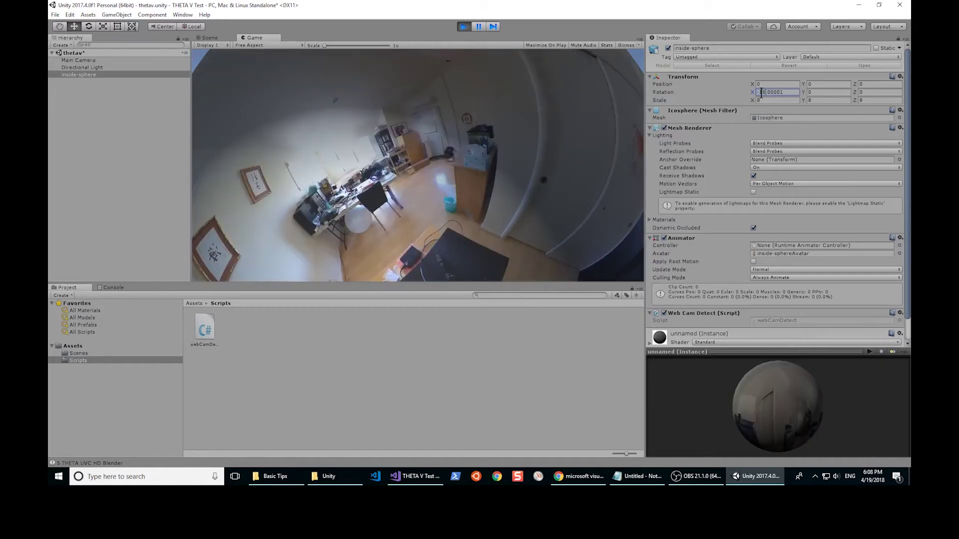
{"action": "type", "text": "18"}
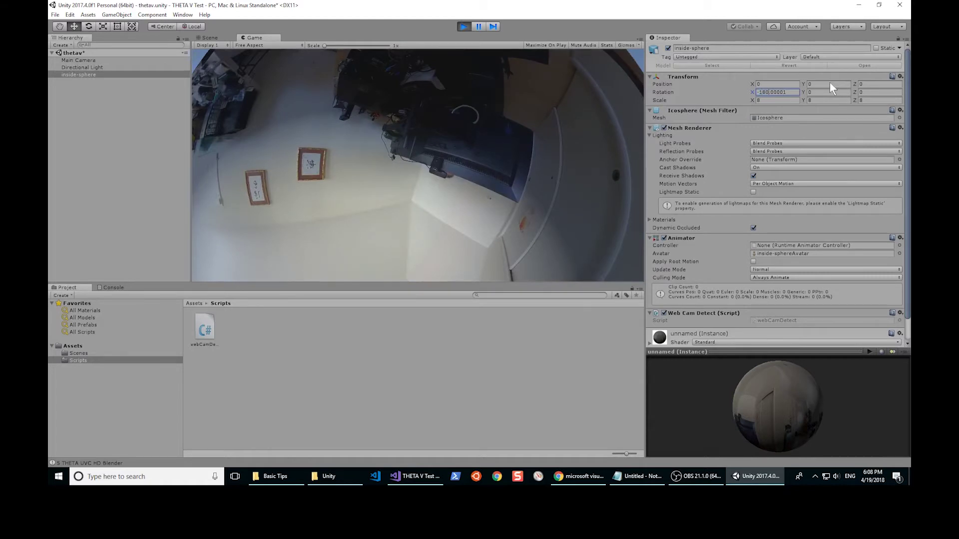
{"action": "key", "text": "BackSpace"}
{"action": "left_click", "coordinate": [776, 94]}
{"action": "type", "text": "0"}
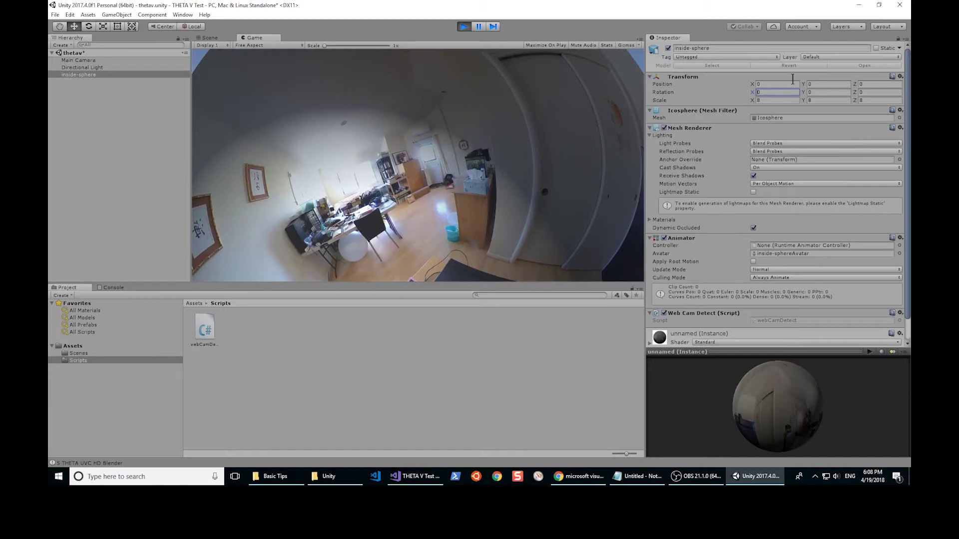
{"action": "left_click", "coordinate": [809, 91]}
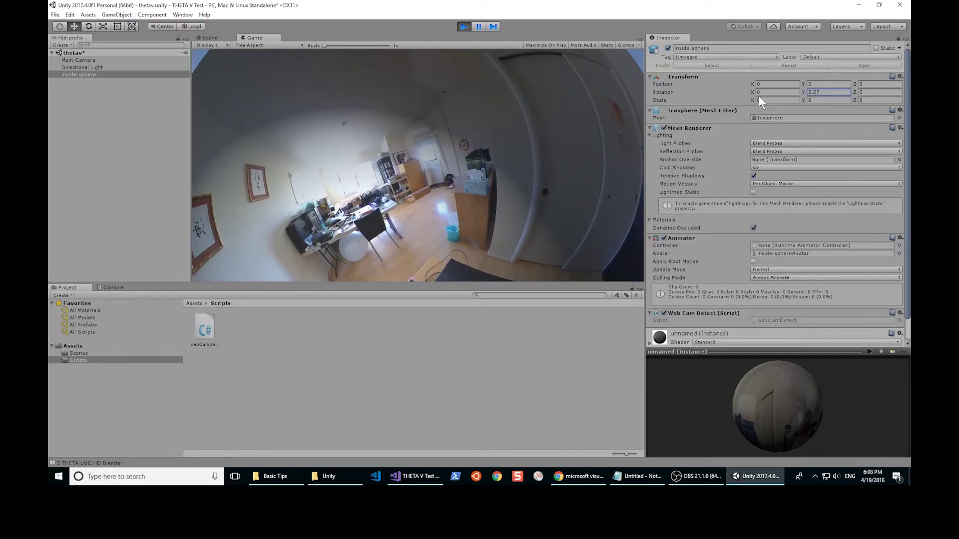
{"action": "left_click_drag", "start_coordinate": [753, 90], "coordinate": [761, 90]}
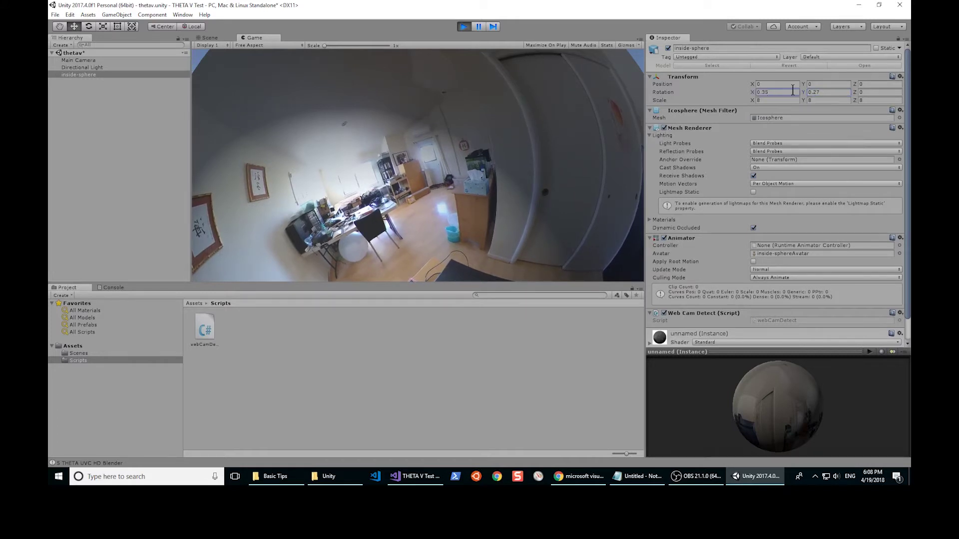
{"action": "left_click_drag", "start_coordinate": [854, 94], "coordinate": [661, 80]}
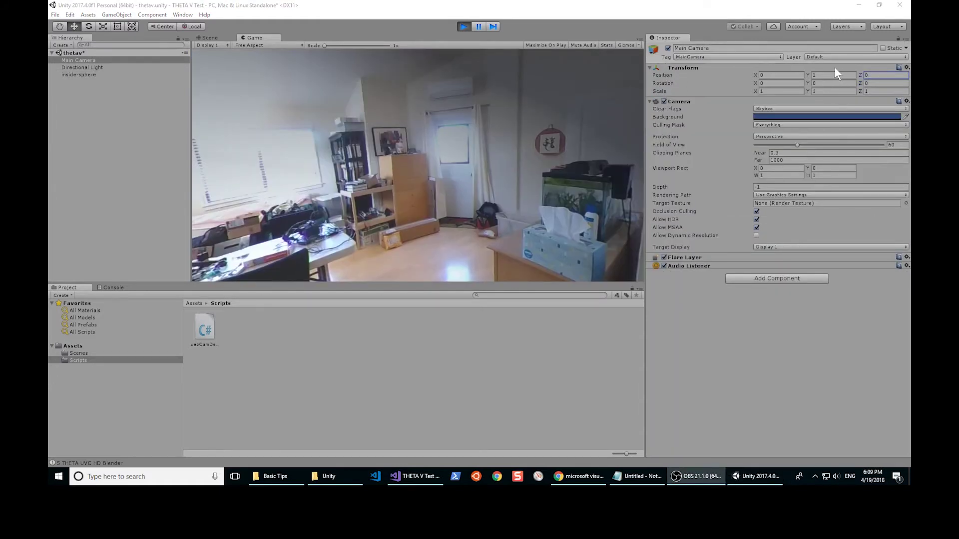
Rotate inside-sphere to about -246.8 on Y so another part of the room faces the camera.
{"action": "left_click", "coordinate": [834, 76]}
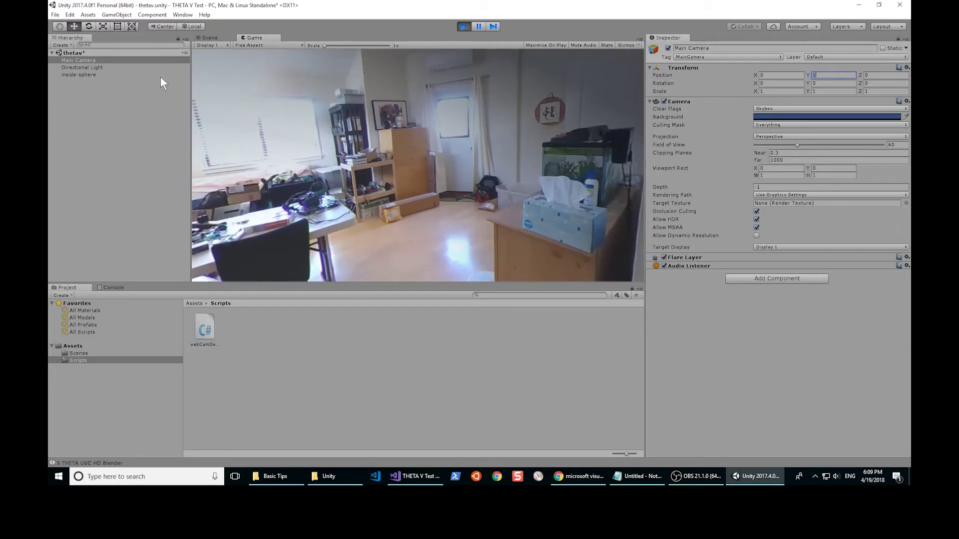
{"action": "left_click", "coordinate": [117, 75]}
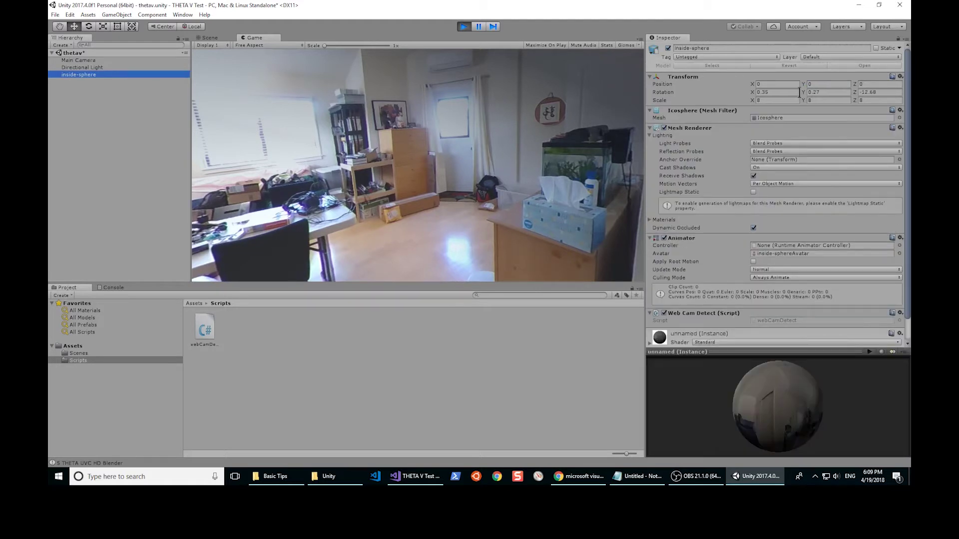
{"action": "mouse_move", "coordinate": [803, 91]}
{"action": "left_mouse_down"}
{"action": "mouse_move", "coordinate": [203, 121]}
{"action": "mouse_move", "coordinate": [843, 136]}
{"action": "mouse_move", "coordinate": [153, 165]}
{"action": "mouse_move", "coordinate": [759, 172]}
{"action": "mouse_move", "coordinate": [456, 182]}
{"action": "mouse_move", "coordinate": [107, 178]}
{"action": "mouse_move", "coordinate": [785, 173]}
{"action": "mouse_move", "coordinate": [652, 171]}
{"action": "mouse_move", "coordinate": [431, 193]}
{"action": "mouse_move", "coordinate": [137, 170]}
{"action": "mouse_move", "coordinate": [901, 173]}
{"action": "mouse_move", "coordinate": [835, 190]}
{"action": "mouse_move", "coordinate": [757, 165]}
{"action": "mouse_move", "coordinate": [600, 154]}
{"action": "mouse_move", "coordinate": [470, 161]}
{"action": "mouse_move", "coordinate": [643, 144]}
{"action": "left_mouse_up"}
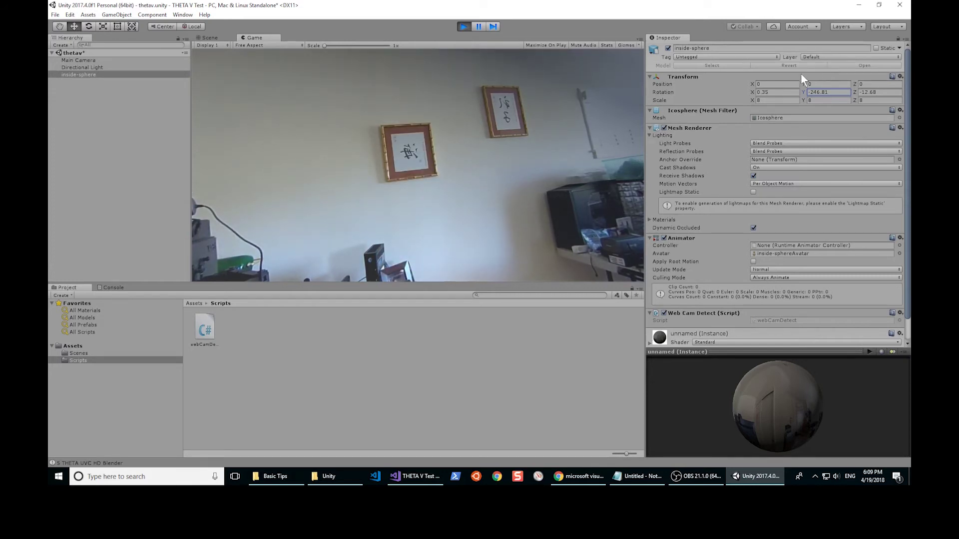
Set inside-sphere's scale to -8 on X, Y and Z and its X rotation to 180.
{"action": "left_click", "coordinate": [772, 101]}
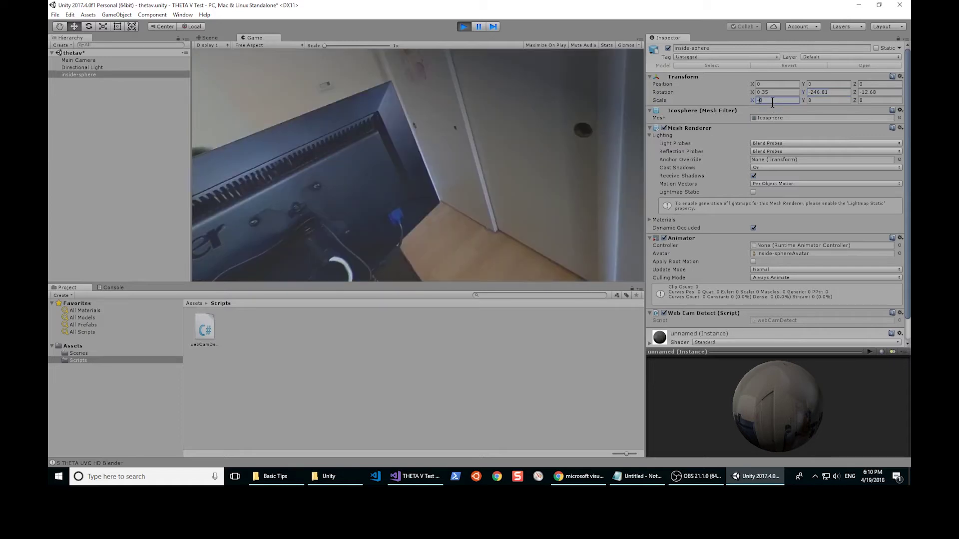
{"action": "left_click", "coordinate": [808, 101]}
{"action": "type", "text": "-8"}
{"action": "left_click", "coordinate": [858, 100]}
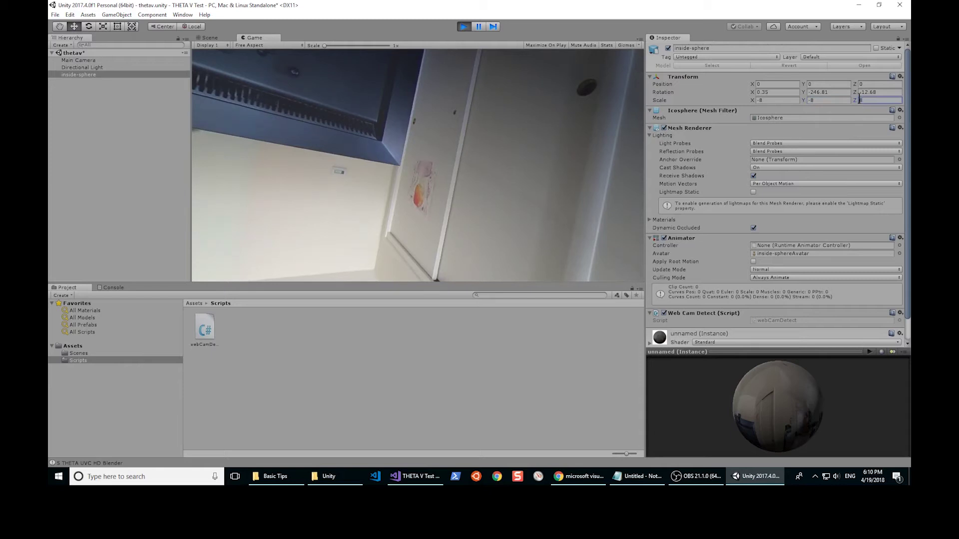
{"action": "type", "text": "-"}
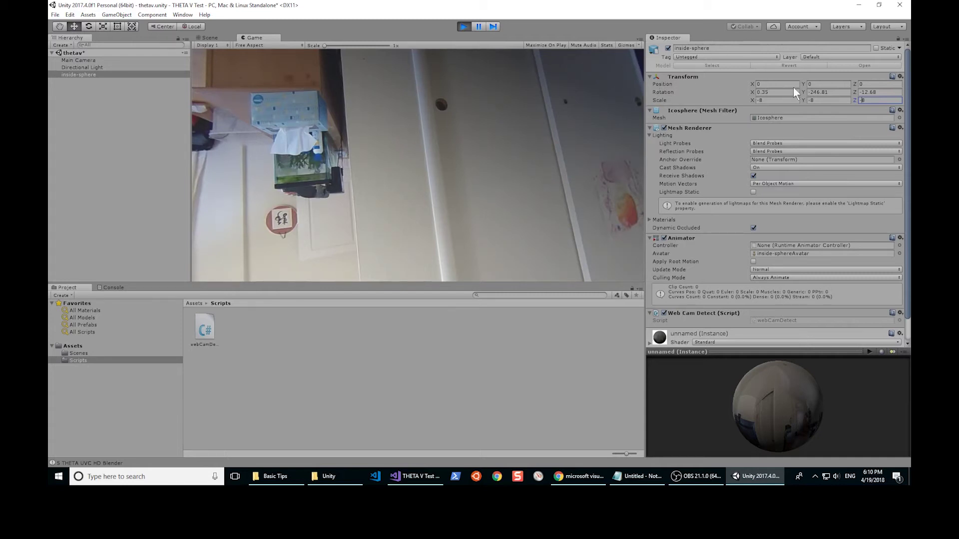
{"action": "left_click", "coordinate": [766, 91]}
{"action": "type", "text": "180"}
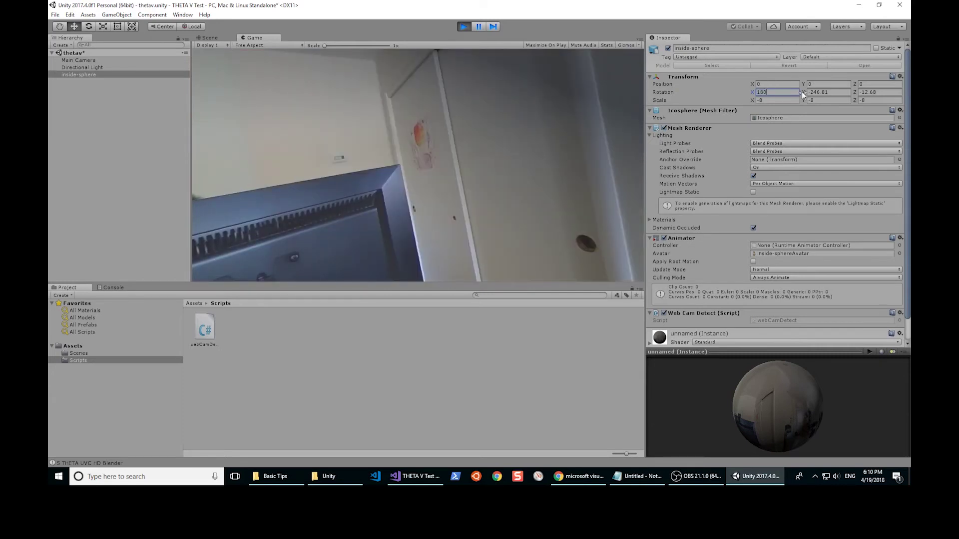
Spin inside-sphere to about -370 on Y to show the desks, shelves and window.
{"action": "mouse_move", "coordinate": [801, 92]}
{"action": "left_mouse_down"}
{"action": "mouse_move", "coordinate": [849, 92]}
{"action": "mouse_move", "coordinate": [723, 167]}
{"action": "mouse_move", "coordinate": [480, 151]}
{"action": "mouse_move", "coordinate": [788, 138]}
{"action": "left_mouse_up"}
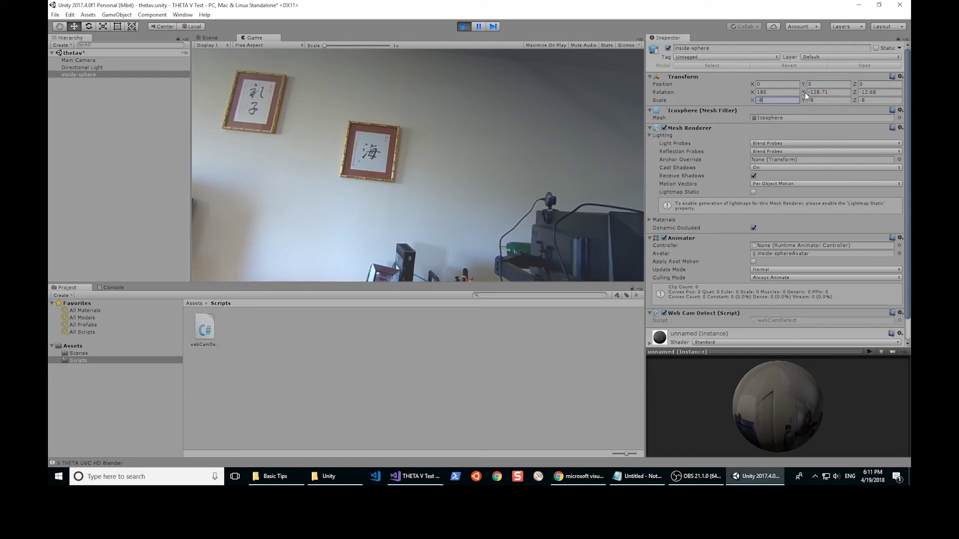
{"action": "left_click_drag", "start_coordinate": [806, 94], "coordinate": [654, 105]}
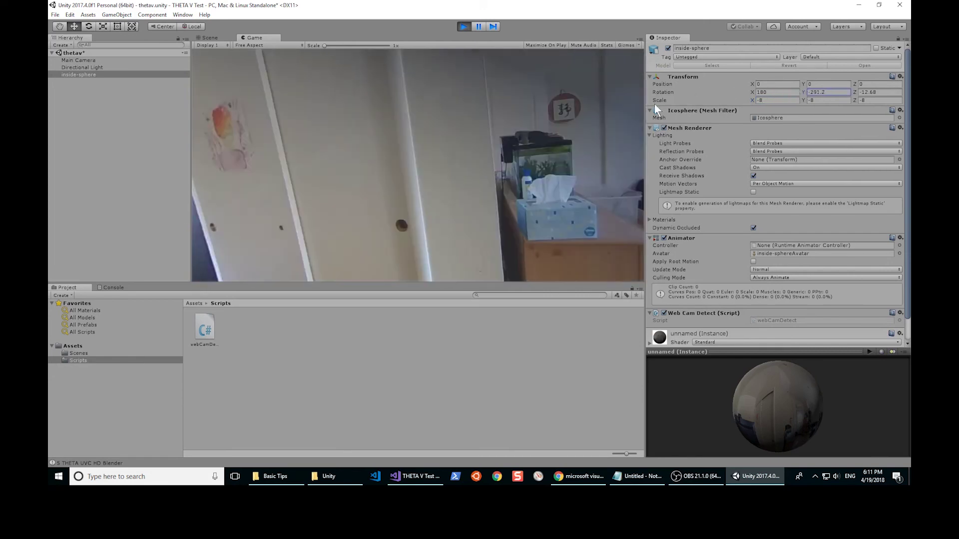
{"action": "left_click_drag", "start_coordinate": [655, 105], "coordinate": [583, 116]}
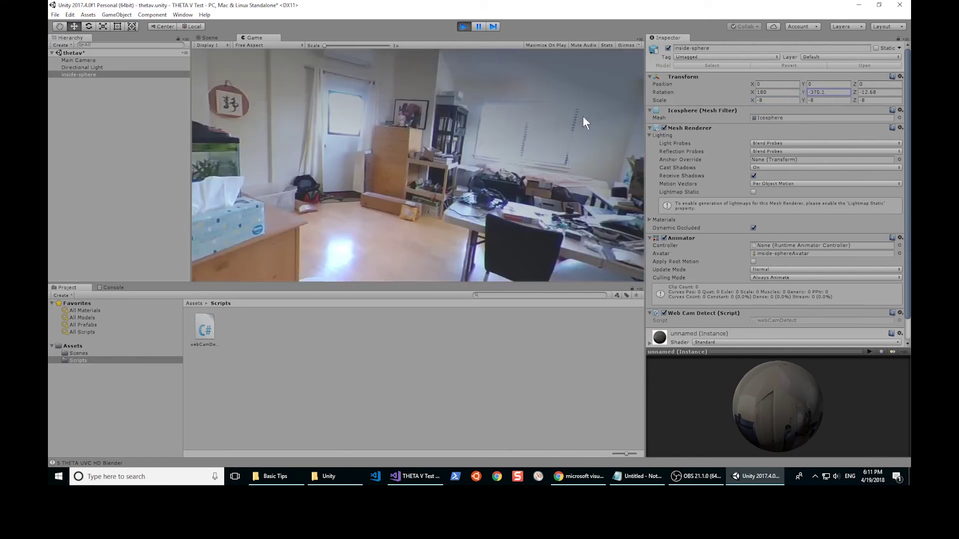